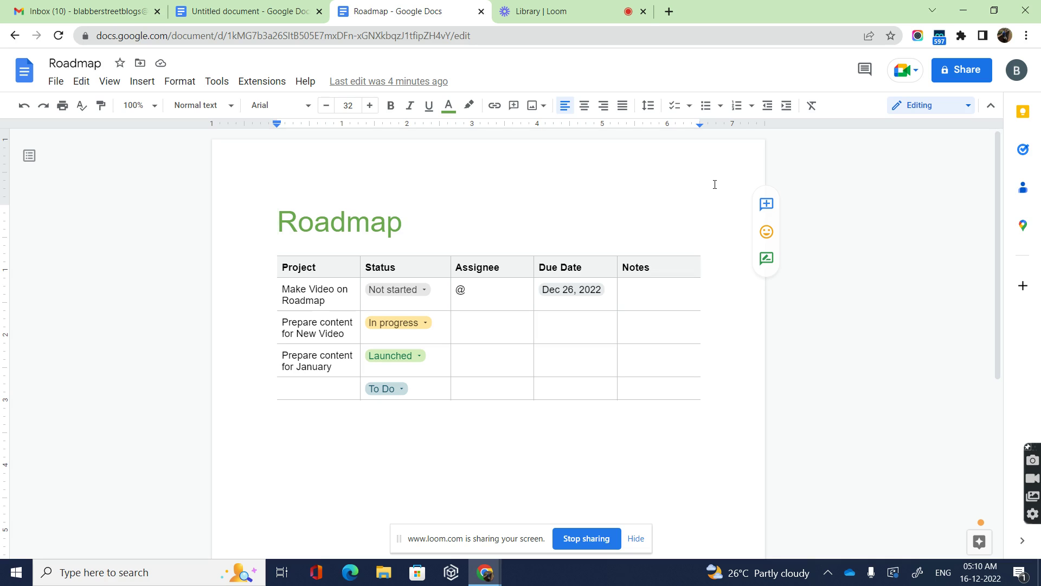
Launch Google Docs in a new tab from Gmail's apps grid, then go back to the Roadmap tab
{"action": "left_click", "coordinate": [97, 12]}
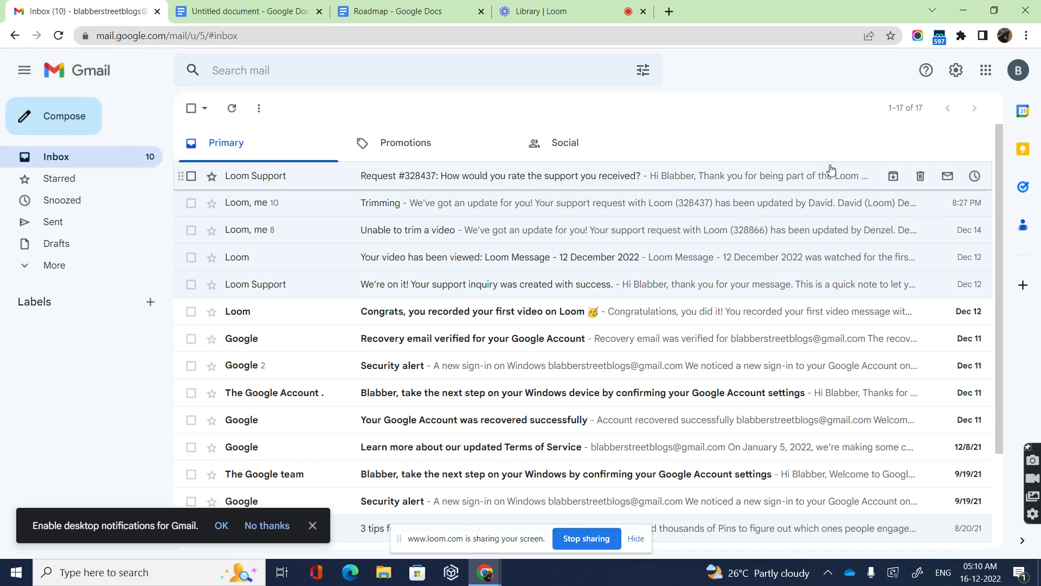
{"action": "left_click", "coordinate": [987, 71]}
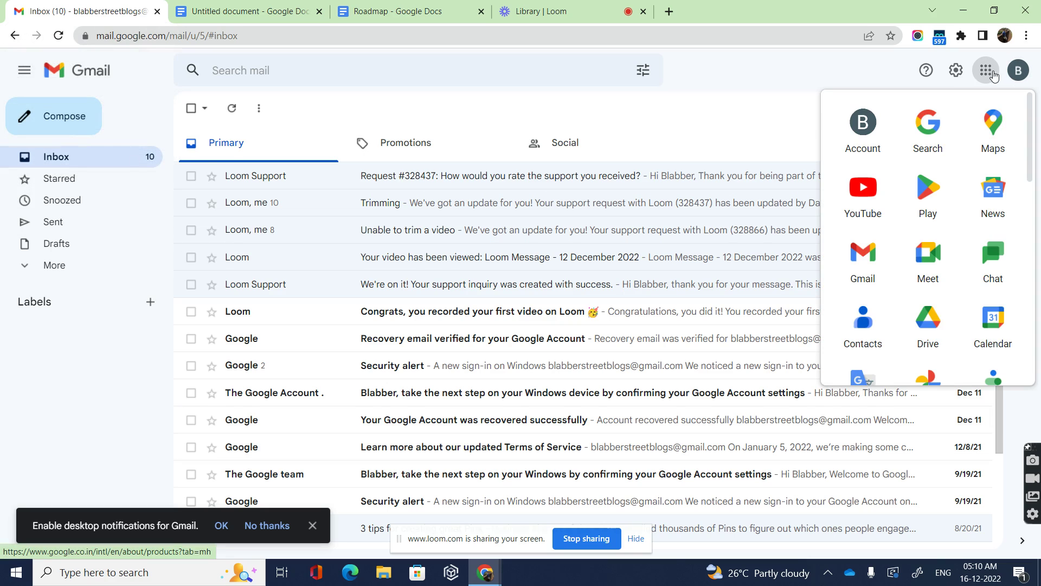
{"action": "scroll", "coordinate": [971, 274], "scroll_direction": "down", "scroll_amount": 7}
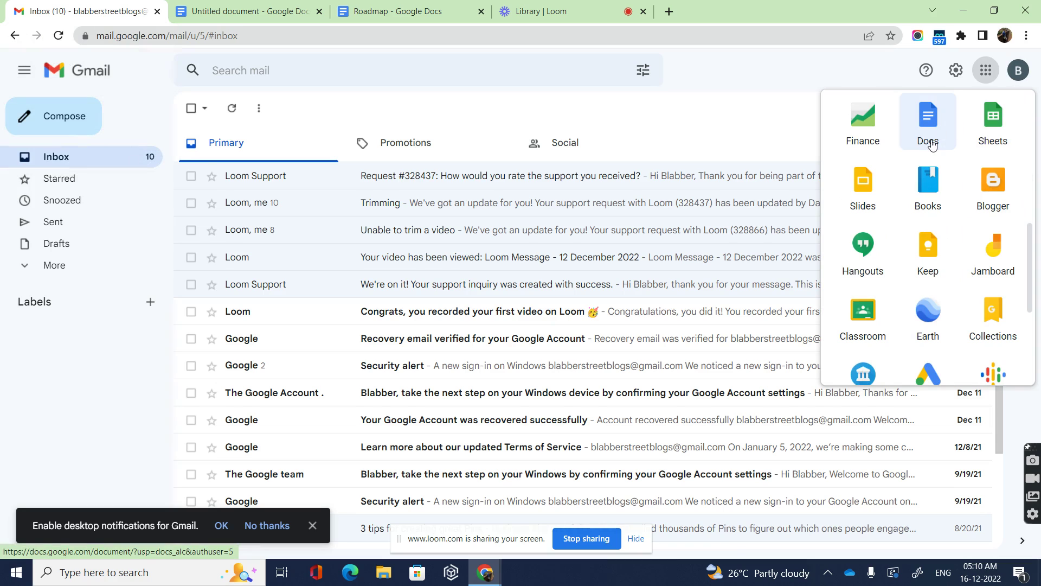
{"action": "left_click", "coordinate": [931, 143]}
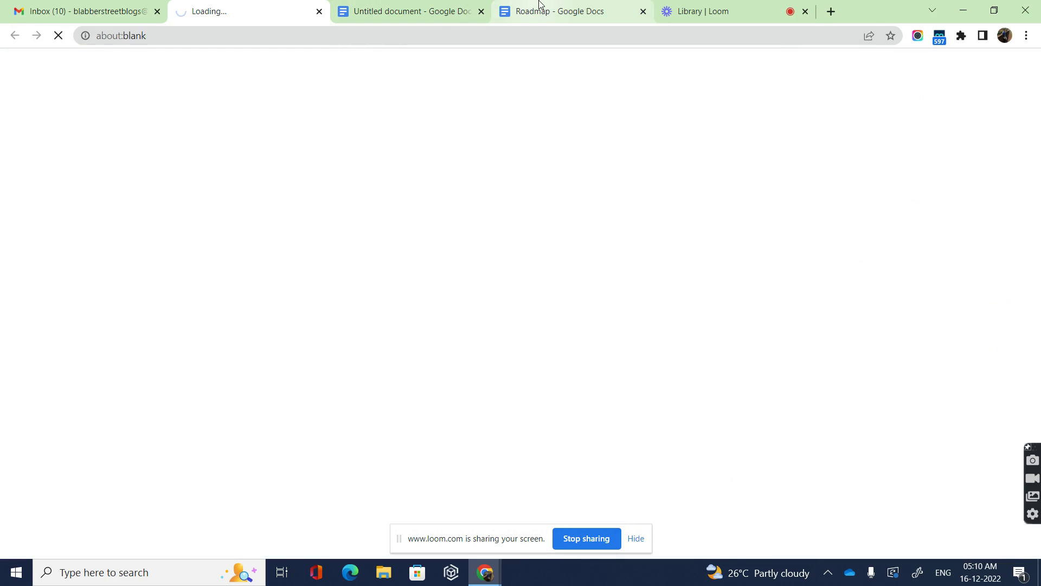
{"action": "left_click", "coordinate": [539, 8]}
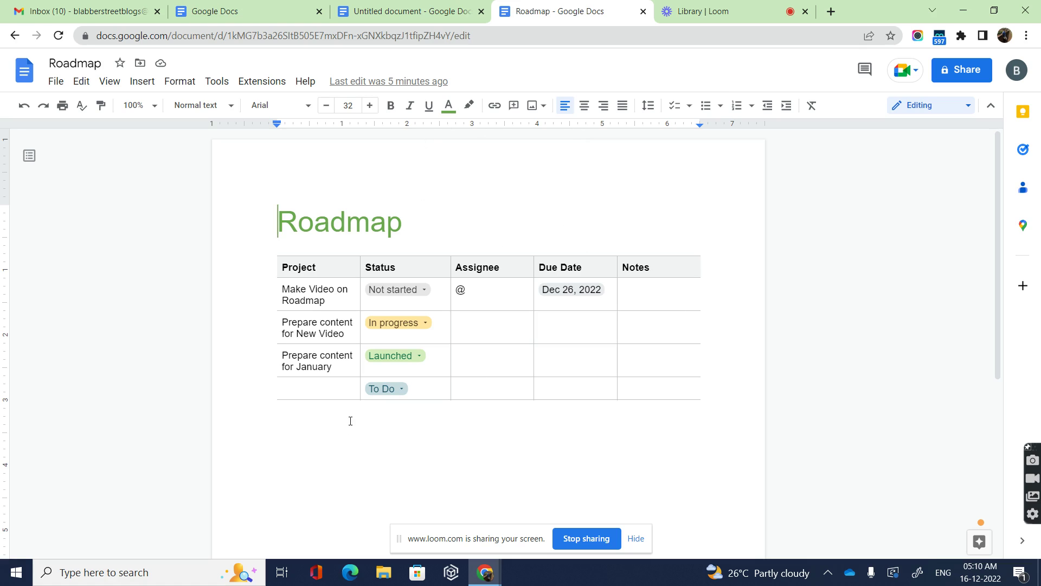
Insert the Product roadmap building block below the existing status table
{"action": "left_click", "coordinate": [332, 432]}
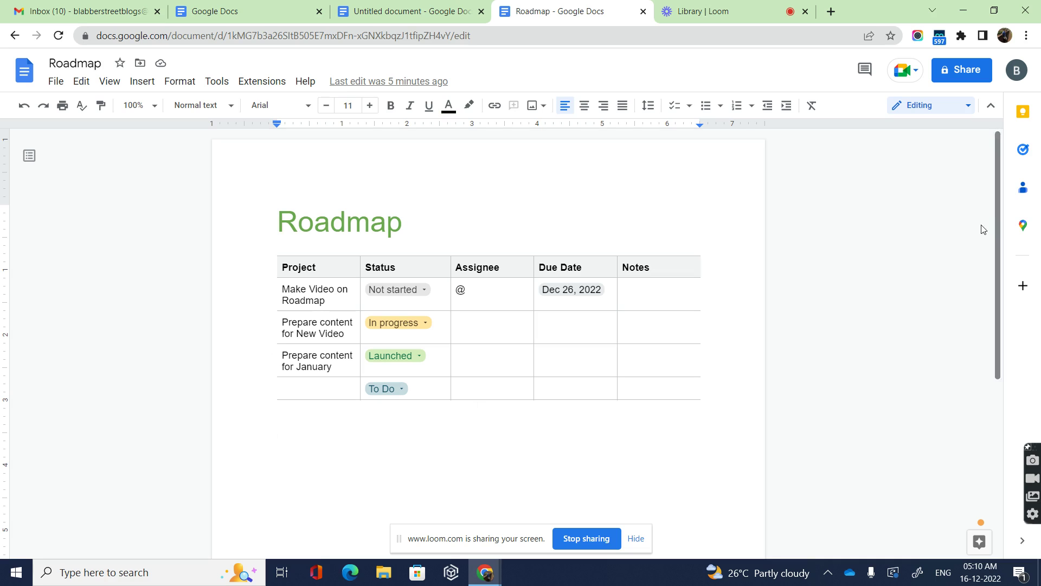
{"action": "left_click_drag", "start_coordinate": [997, 186], "coordinate": [1004, 237]}
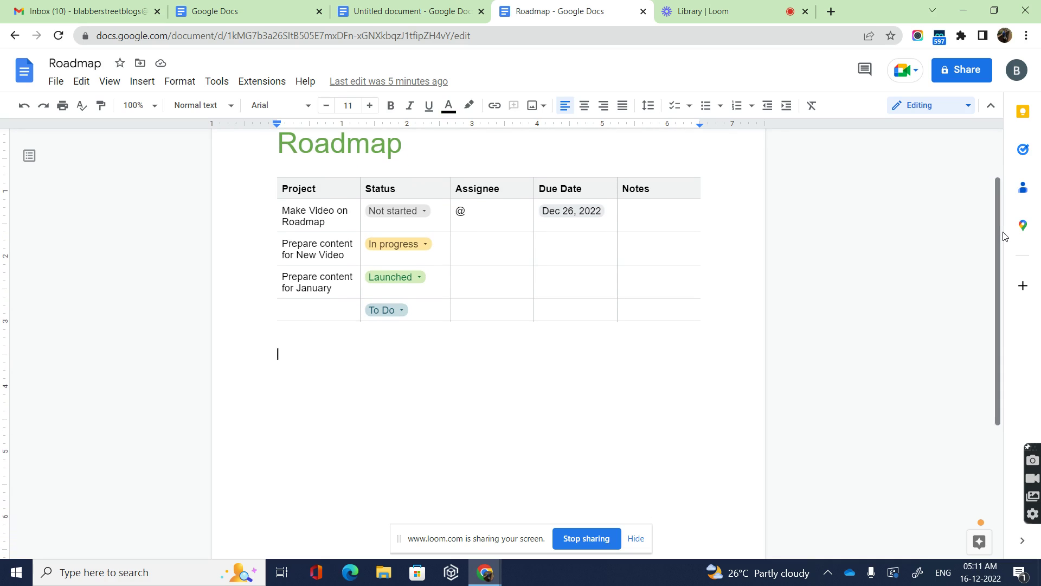
{"action": "left_click", "coordinate": [142, 82]}
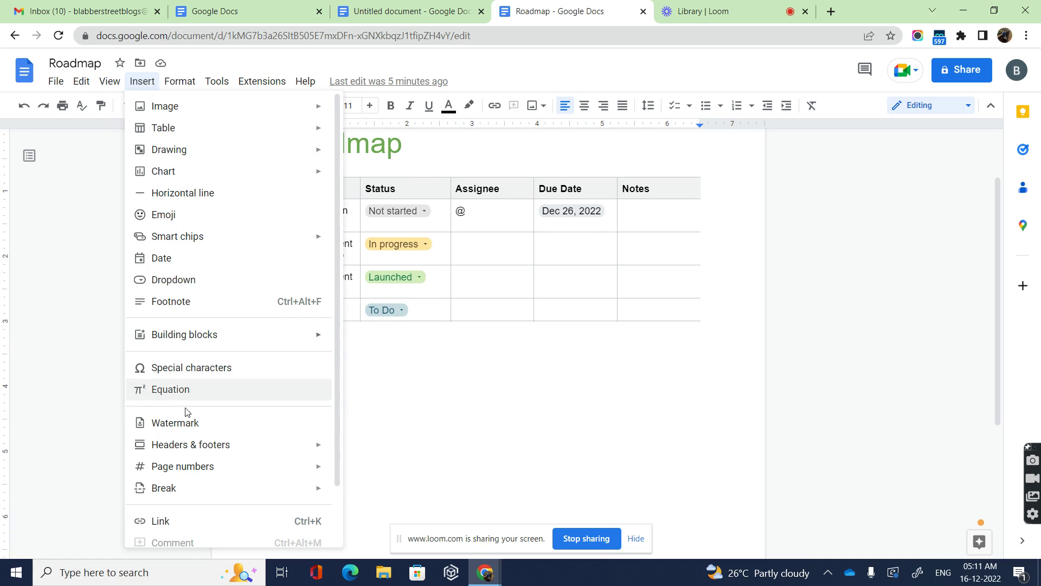
{"action": "mouse_move", "coordinate": [196, 341]}
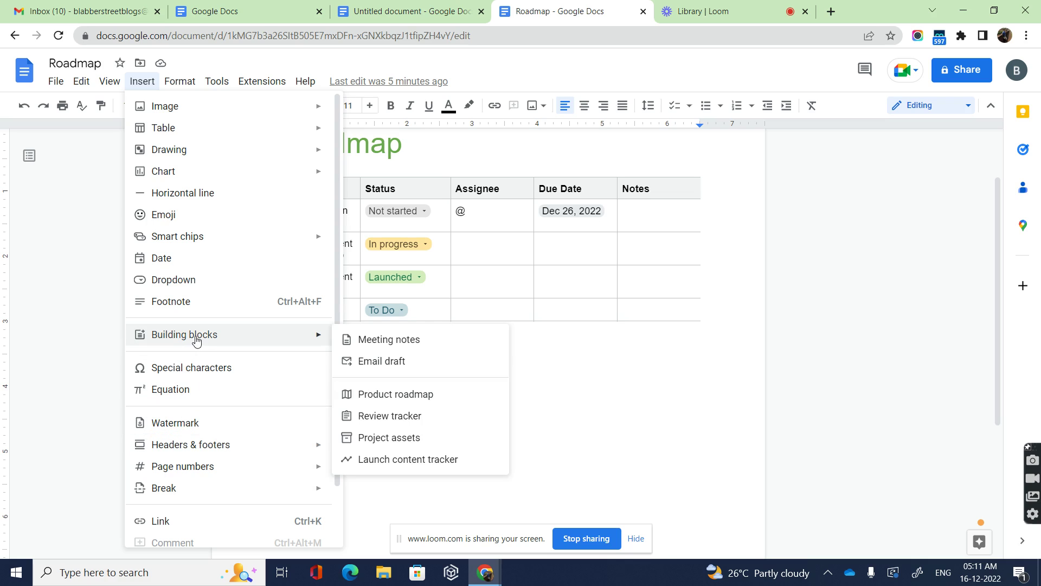
{"action": "left_click", "coordinate": [400, 398]}
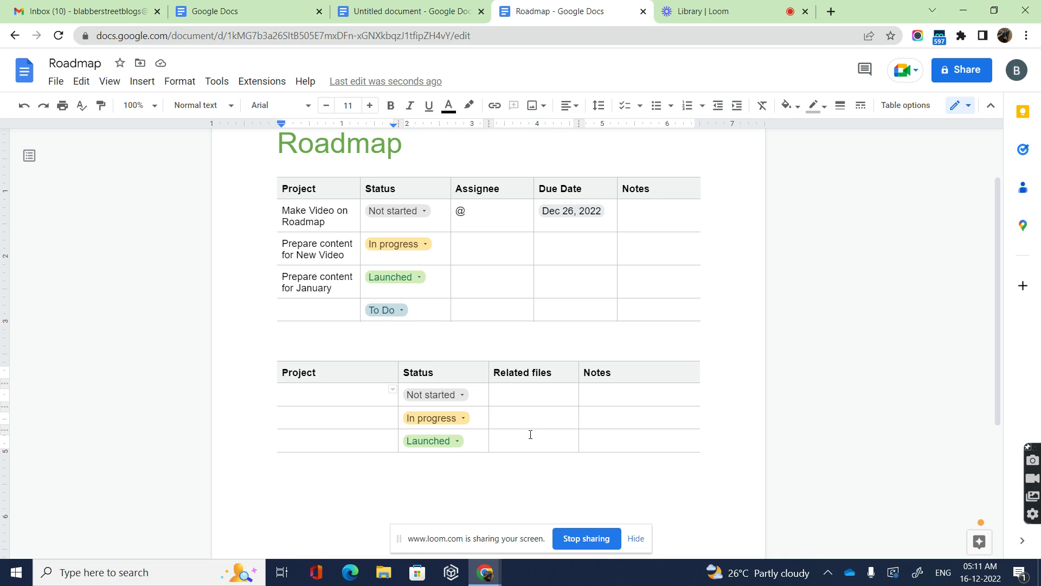
Rename the new table's Project header to 'Task/Project'
{"action": "left_click", "coordinate": [360, 379]}
{"action": "key", "text": "BackSpace"}
{"action": "key", "text": "BackSpace"}
{"action": "key", "text": "BackSpace"}
{"action": "key", "text": "BackSpace"}
{"action": "key", "text": "BackSpace"}
{"action": "key", "text": "BackSpace"}
{"action": "key", "text": "BackSpace"}
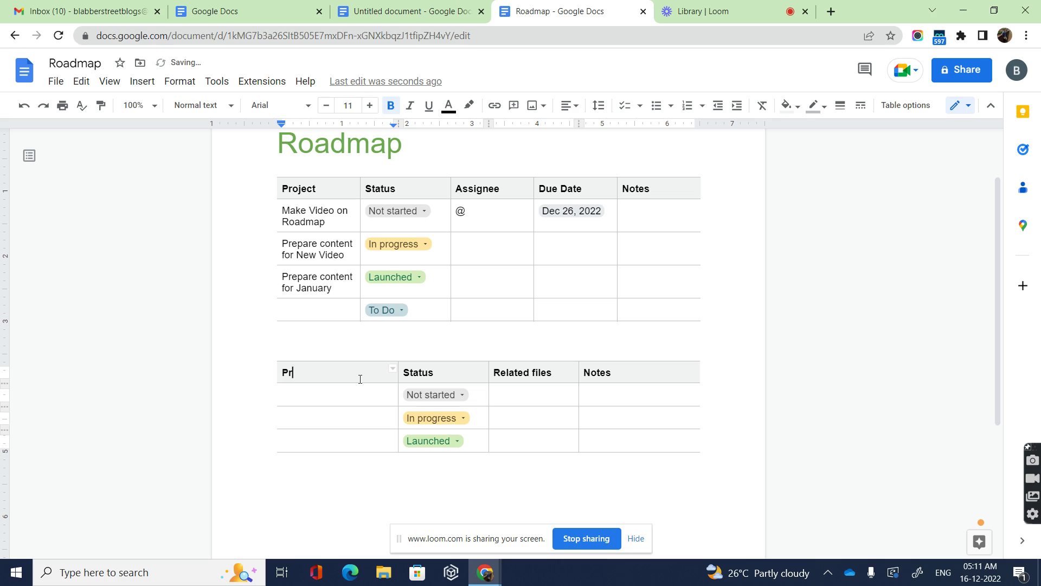
{"action": "key", "text": "Caps_Lock"}
{"action": "type", "text": "T"}
{"action": "key", "text": "Caps_Lock"}
{"action": "type", "text": "ask/"}
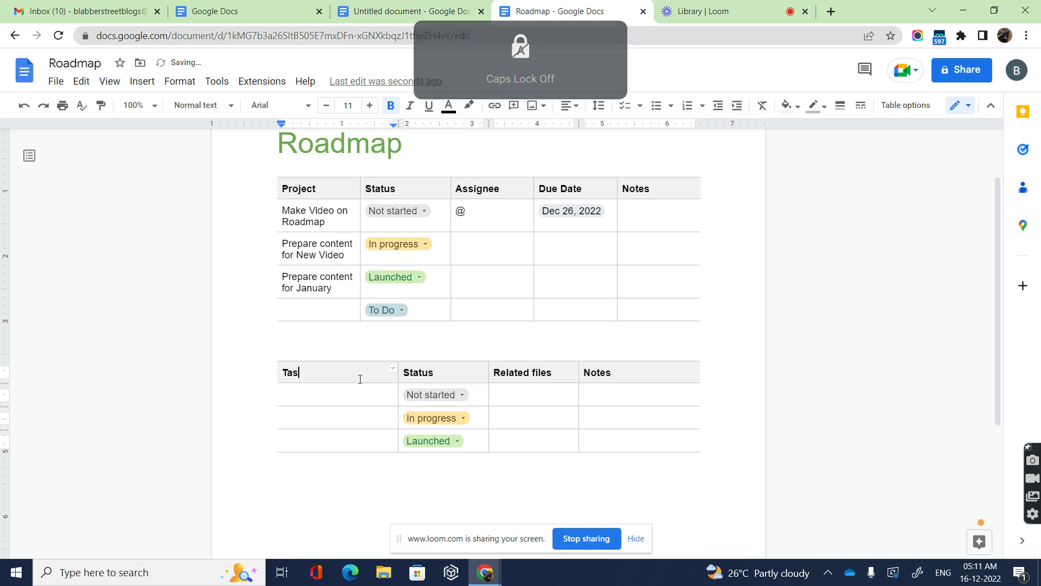
{"action": "key", "text": "Caps_Lock"}
{"action": "type", "text": "P"}
{"action": "key", "text": "Caps_Lock"}
{"action": "type", "text": "roject"}
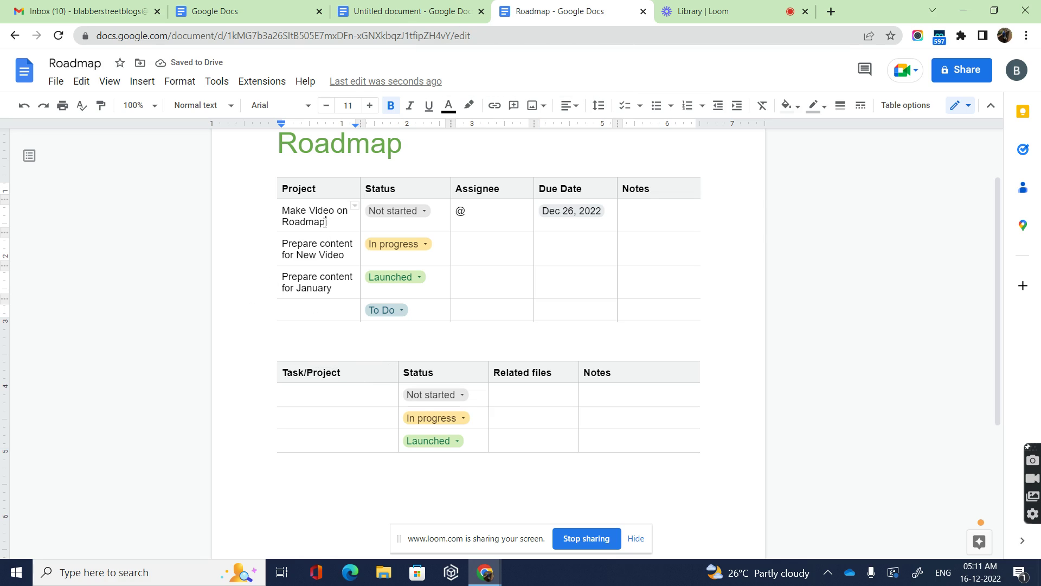
Copy Make Video on Roadmap, Prepare content for New Video and Prepare content for January into the task rows
{"action": "left_click_drag", "start_coordinate": [327, 223], "coordinate": [285, 210]}
{"action": "key", "text": "ctrl+c"}
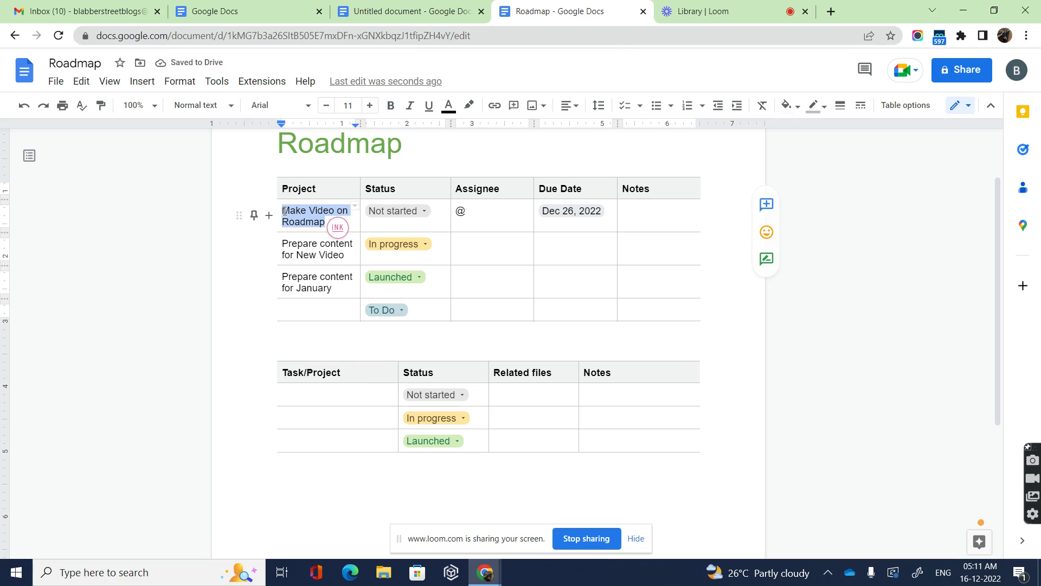
{"action": "left_click", "coordinate": [316, 395]}
{"action": "key", "text": "ctrl+v"}
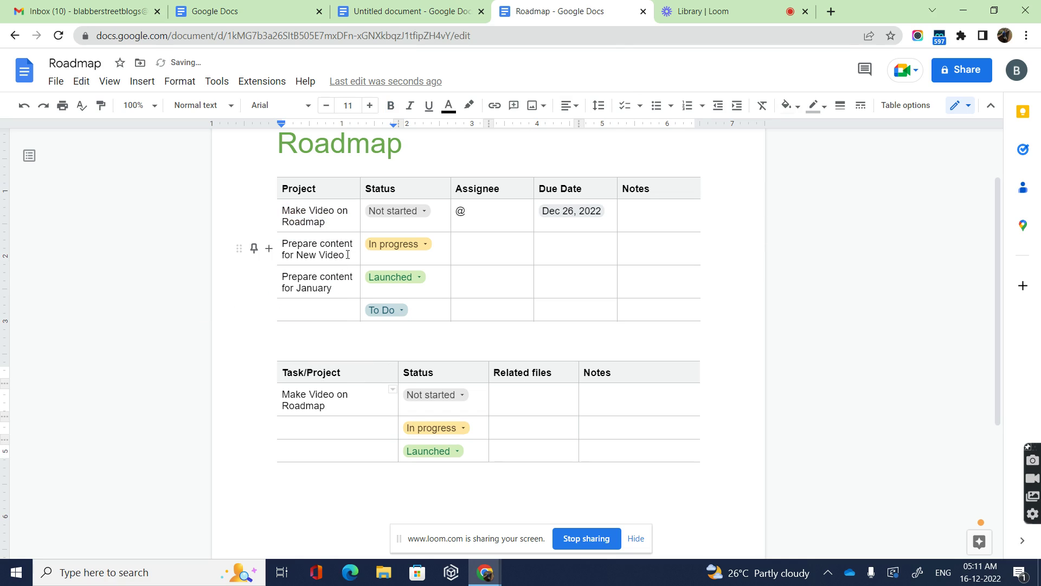
{"action": "left_click_drag", "start_coordinate": [345, 255], "coordinate": [283, 242]}
{"action": "key", "text": "ctrl+c"}
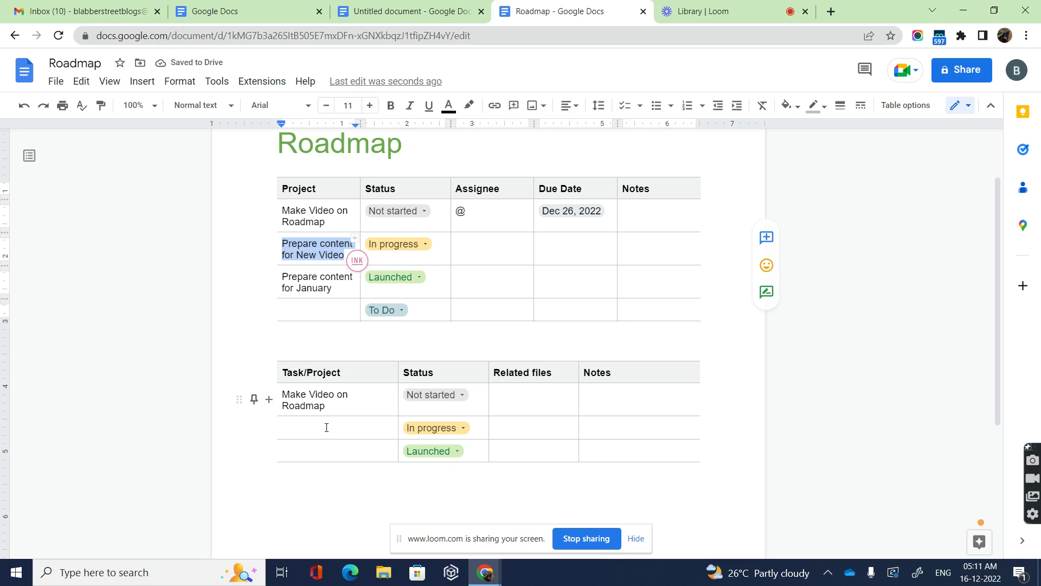
{"action": "left_click", "coordinate": [325, 426]}
{"action": "key", "text": "ctrl+v"}
{"action": "left_click_drag", "start_coordinate": [332, 289], "coordinate": [284, 280]}
{"action": "key", "text": "ctrl+c"}
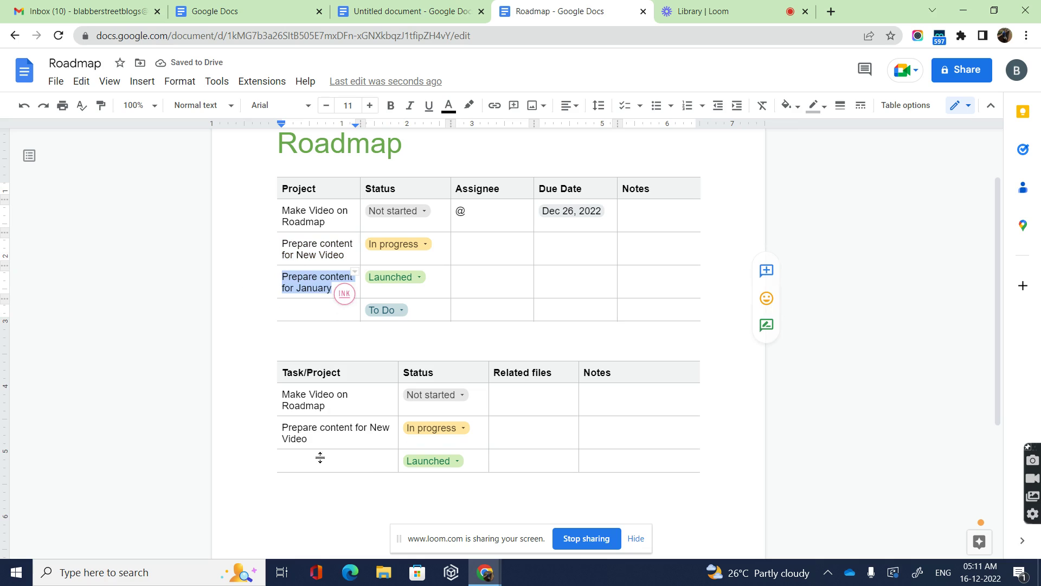
{"action": "left_click", "coordinate": [320, 456]}
Paste the third project name, then set the first task In progress and the third Not started
{"action": "key", "text": "ctrl+v"}
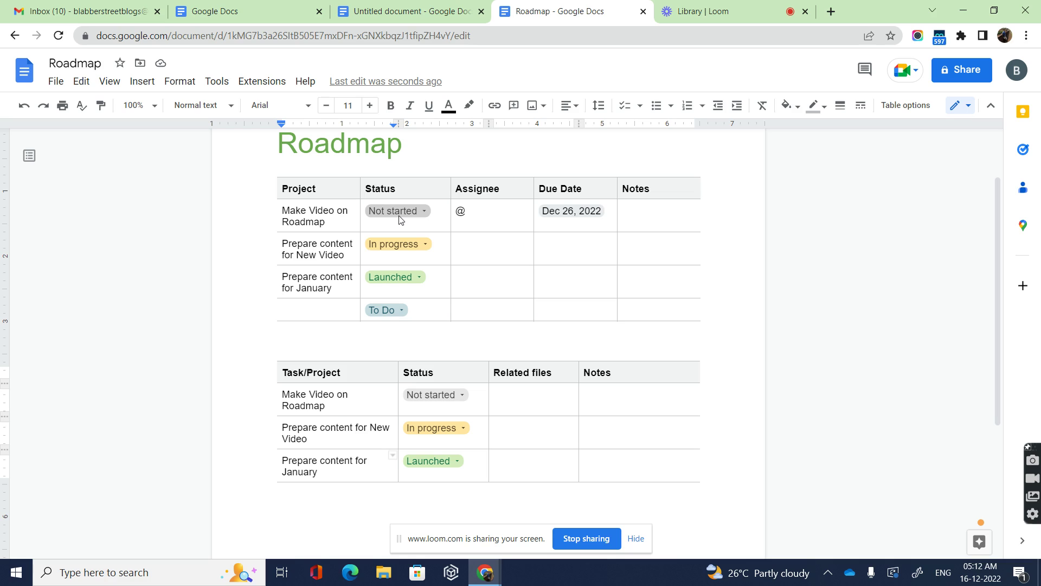
{"action": "left_click", "coordinate": [452, 396]}
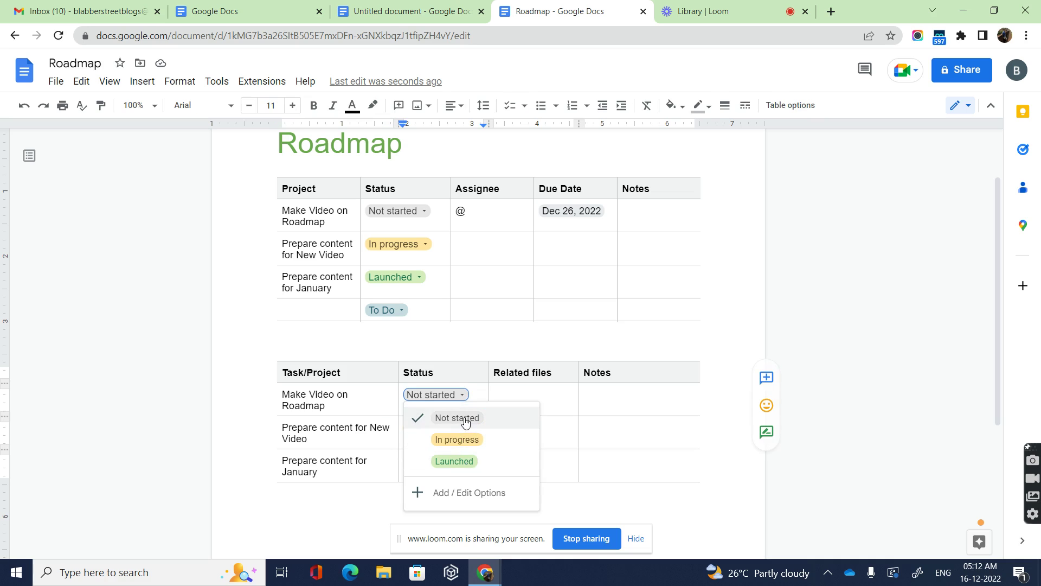
{"action": "left_click", "coordinate": [461, 440]}
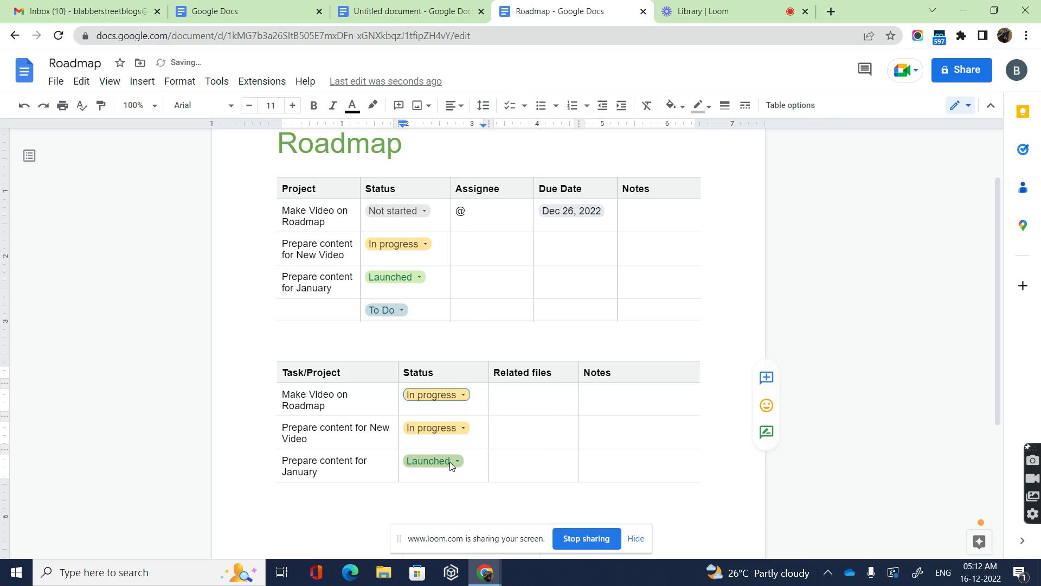
{"action": "left_click", "coordinate": [455, 460]}
{"action": "left_click", "coordinate": [465, 481]}
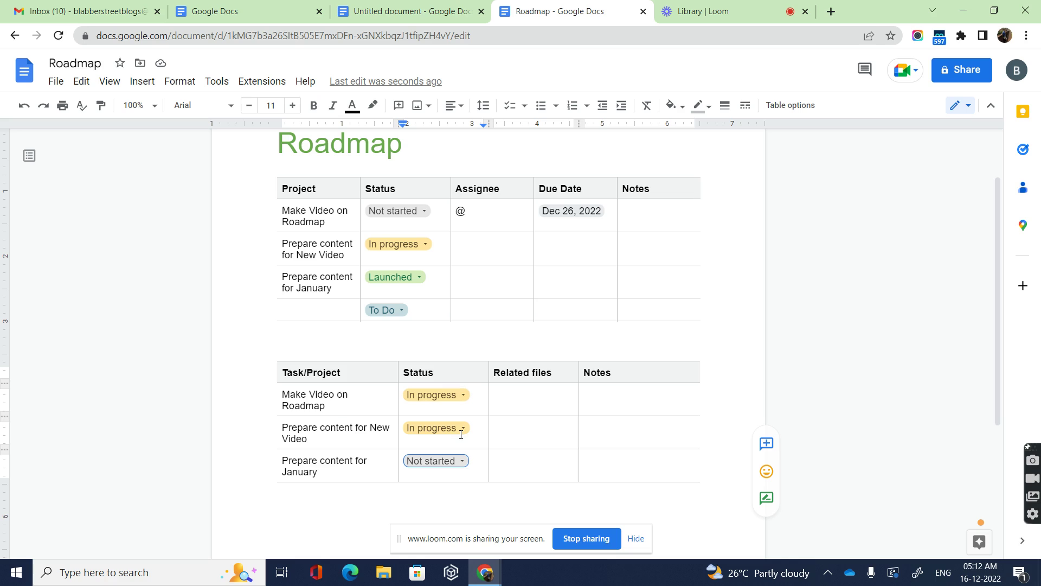
{"action": "left_click", "coordinate": [464, 400]}
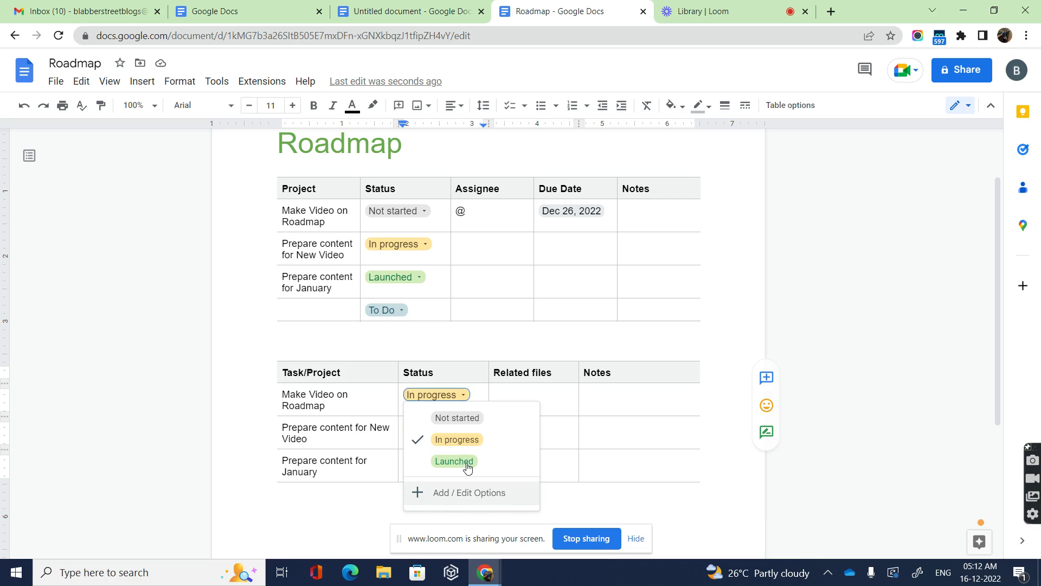
Add a 'To Do' option to the status dropdown options
{"action": "left_click", "coordinate": [475, 498]}
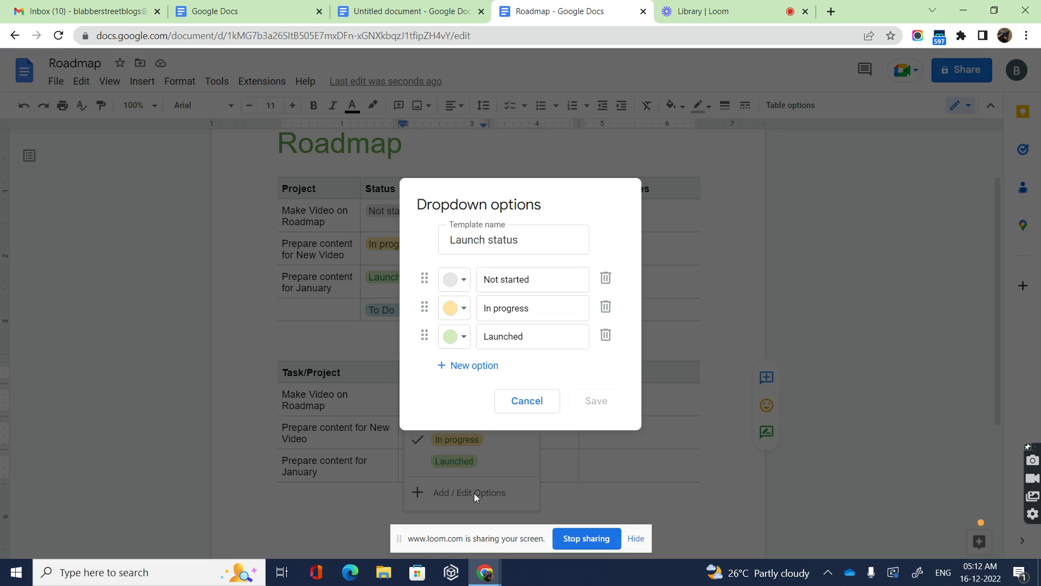
{"action": "left_click", "coordinate": [471, 366]}
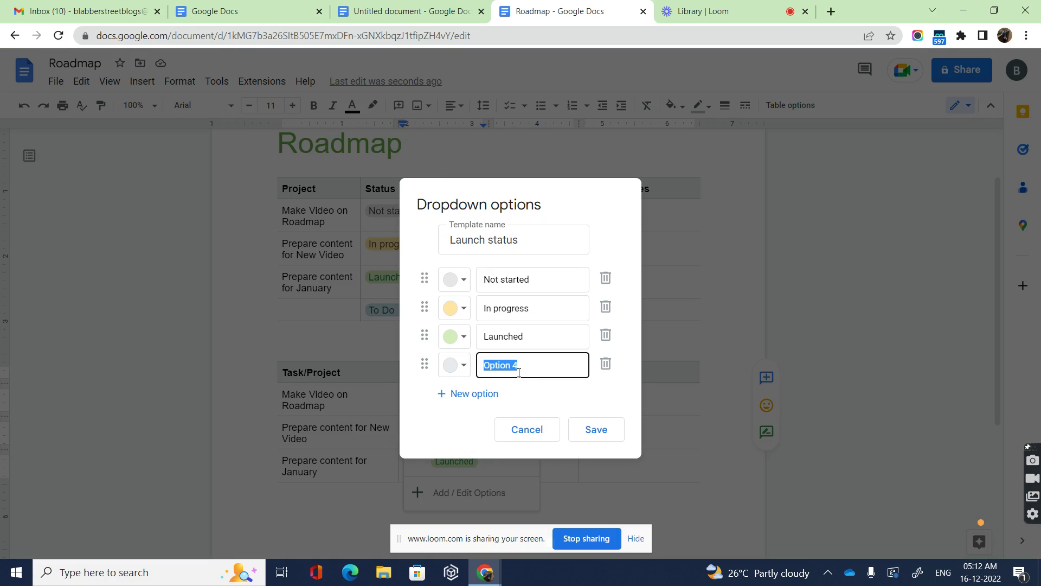
{"action": "key", "text": "BackSpace"}
{"action": "key", "text": "Caps_Lock"}
{"action": "type", "text": "T"}
{"action": "key", "text": "Caps_Lock"}
{"action": "type", "text": "o Do"}
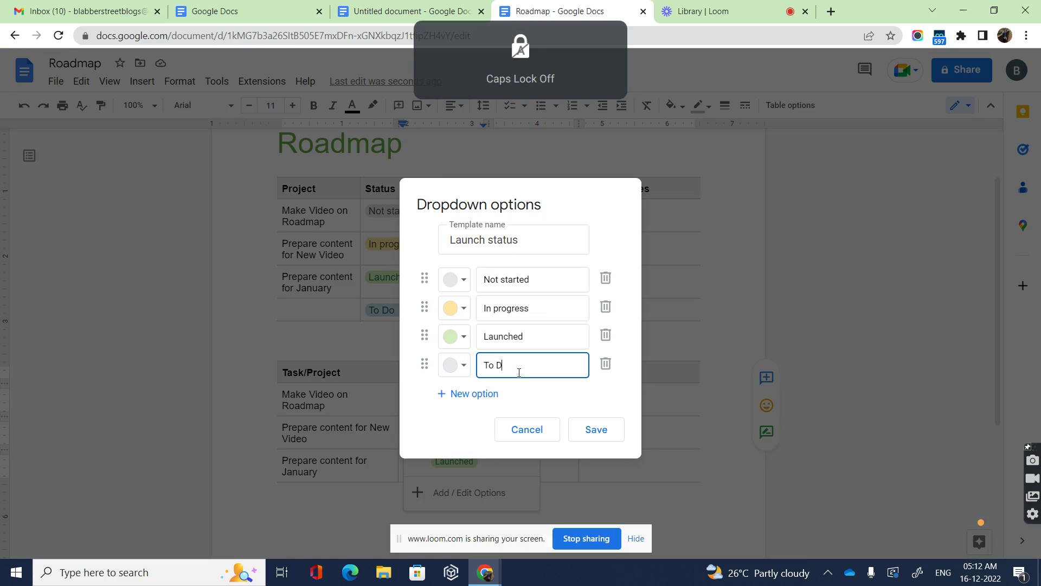
Add a 'Published' option, correcting its misspelling
{"action": "left_click", "coordinate": [471, 393]}
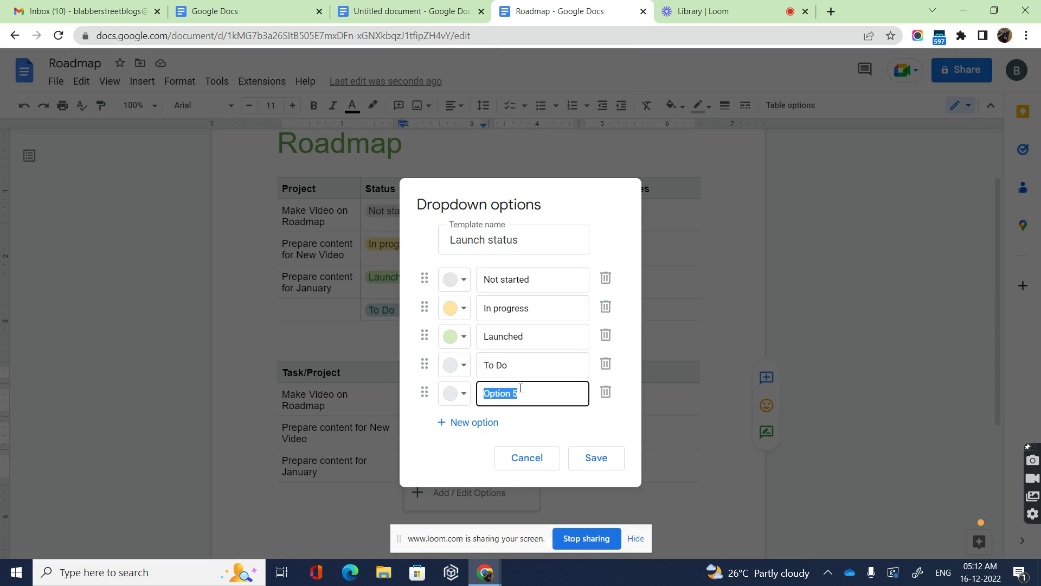
{"action": "key", "text": "BackSpace"}
{"action": "key", "text": "Caps_Lock"}
{"action": "type", "text": "P"}
{"action": "key", "text": "Caps_Lock"}
{"action": "type", "text": "u"}
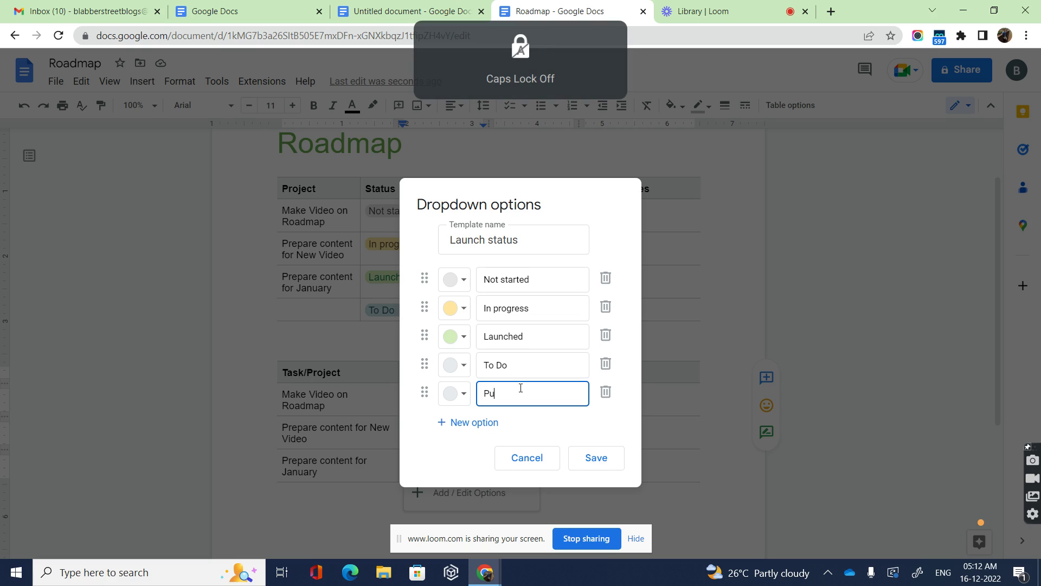
{"action": "type", "text": "blsih"}
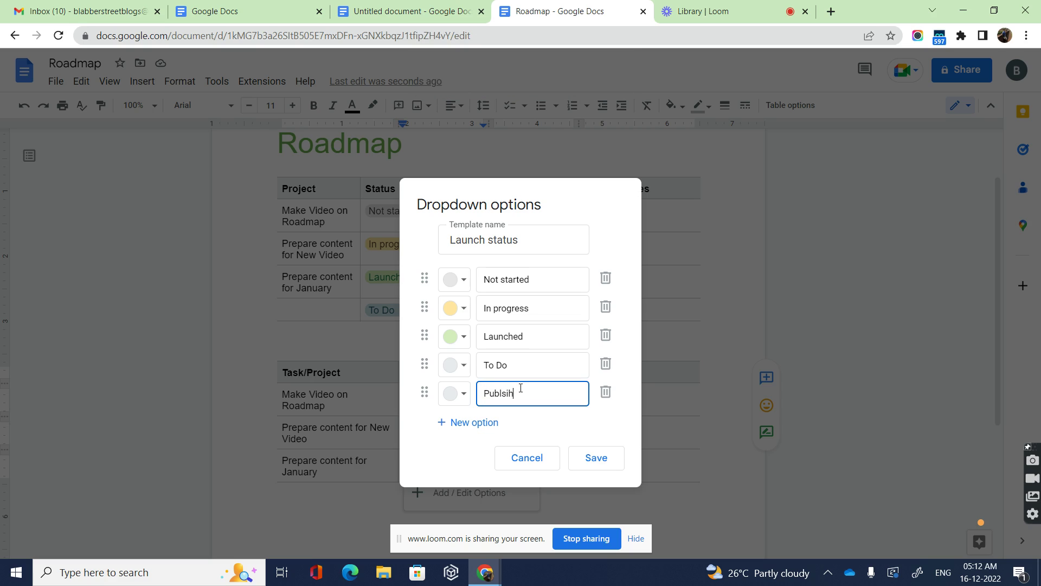
{"action": "key", "text": "BackSpace"}
{"action": "key", "text": "BackSpace"}
{"action": "key", "text": "BackSpace"}
{"action": "type", "text": "ished"}
Colour Published red and To Do dark green, move Published to second, and save
{"action": "left_click", "coordinate": [462, 395]}
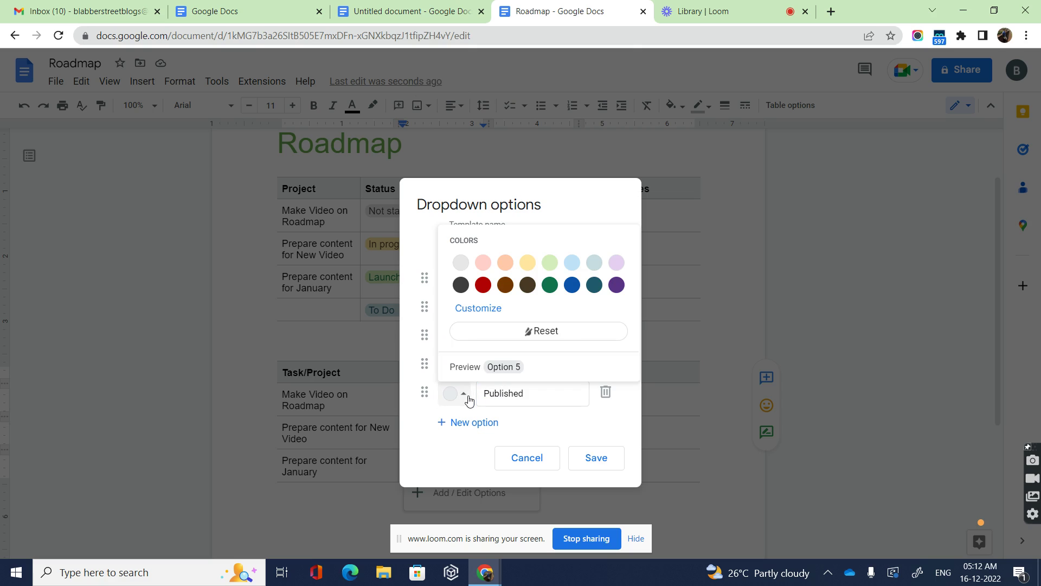
{"action": "left_click", "coordinate": [482, 286]}
{"action": "left_click", "coordinate": [462, 365]}
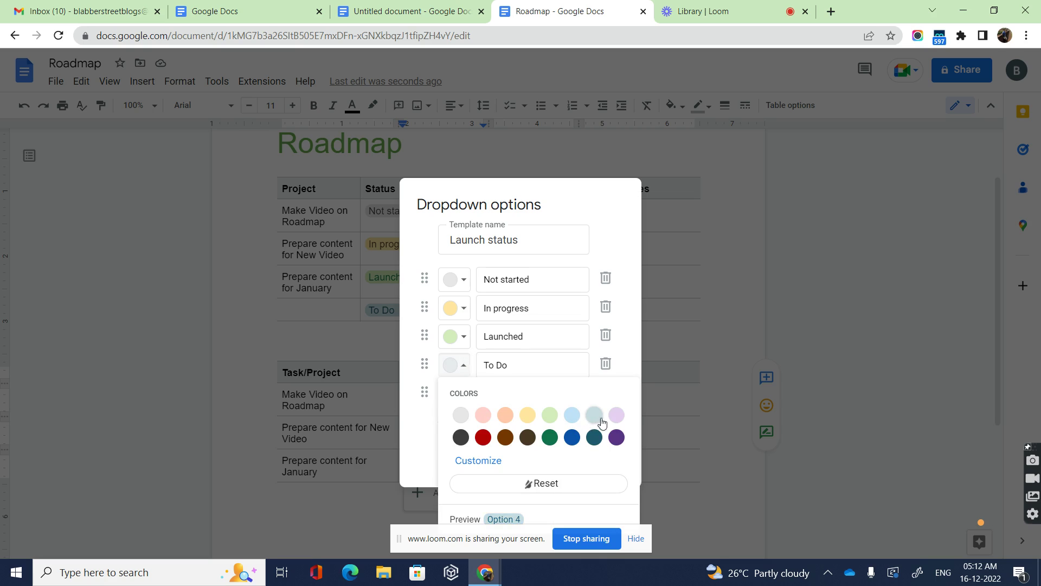
{"action": "left_click", "coordinate": [549, 437]}
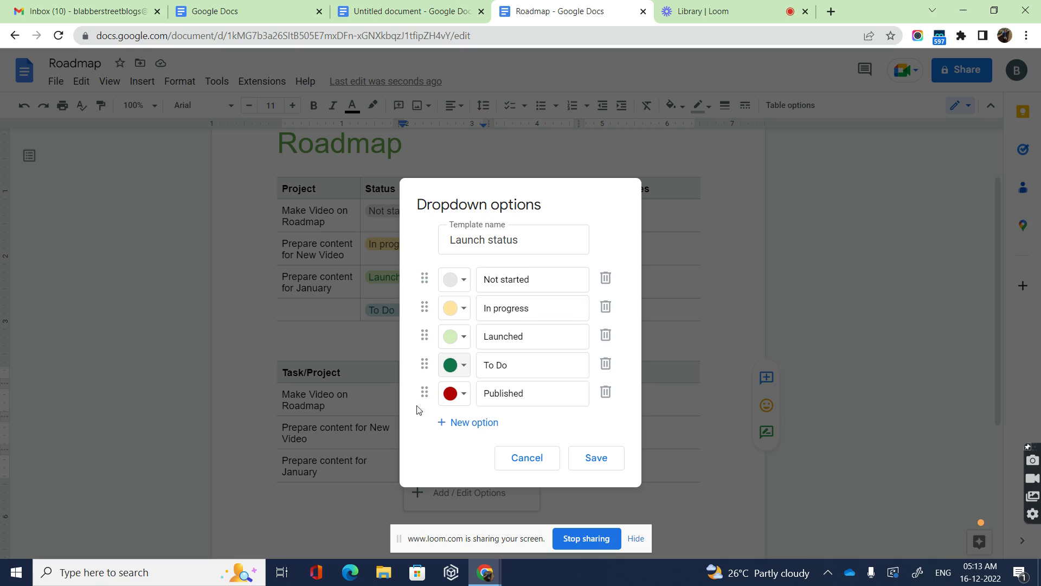
{"action": "mouse_move", "coordinate": [423, 392]}
{"action": "left_mouse_down"}
{"action": "mouse_move", "coordinate": [417, 282]}
{"action": "mouse_move", "coordinate": [426, 399]}
{"action": "left_mouse_up"}
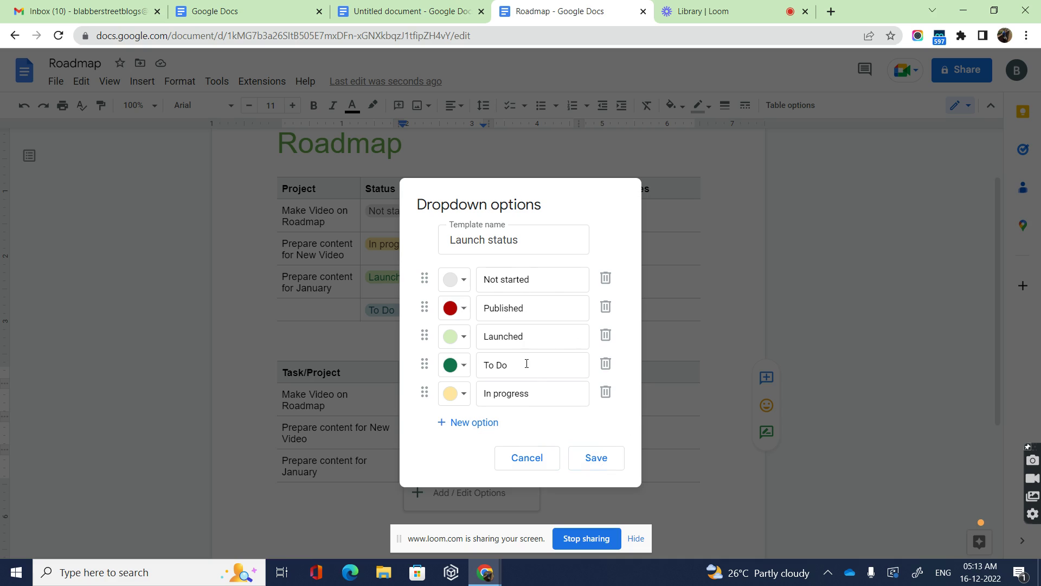
{"action": "left_click", "coordinate": [604, 461]}
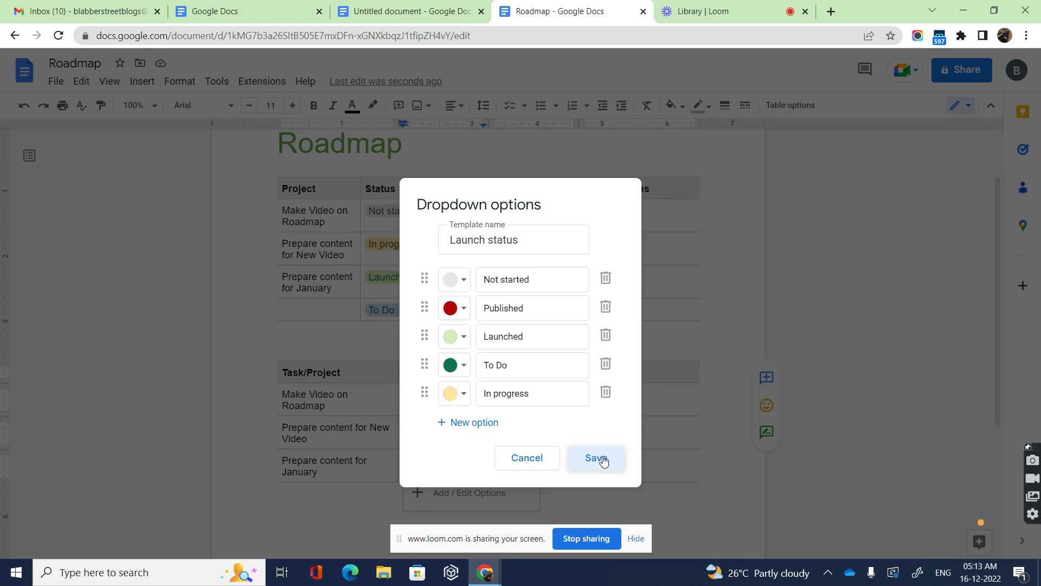
Apply the updated options to all chips and try Published on the second table's tasks
{"action": "left_click", "coordinate": [678, 331]}
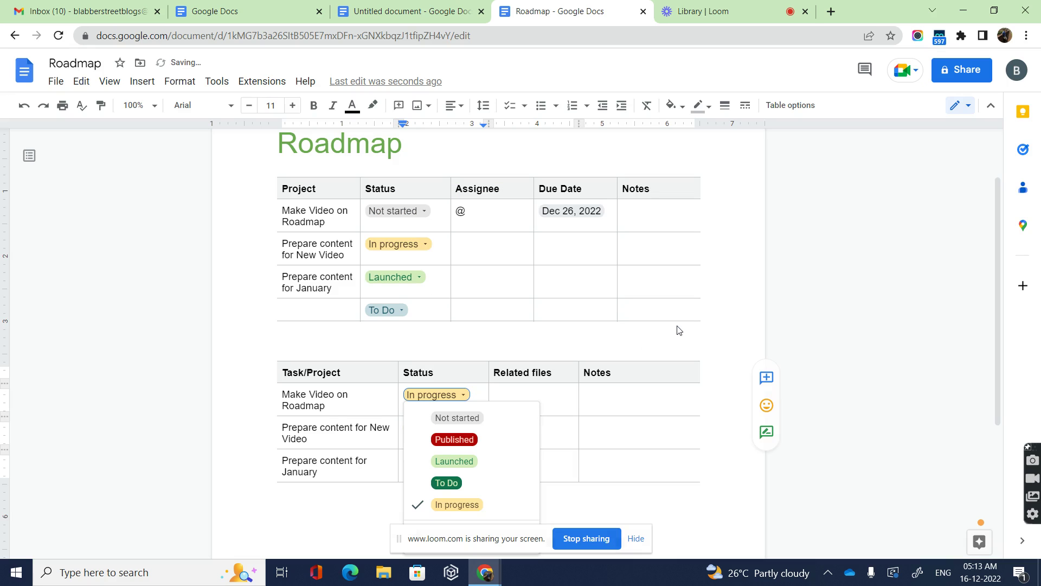
{"action": "key", "text": "Escape"}
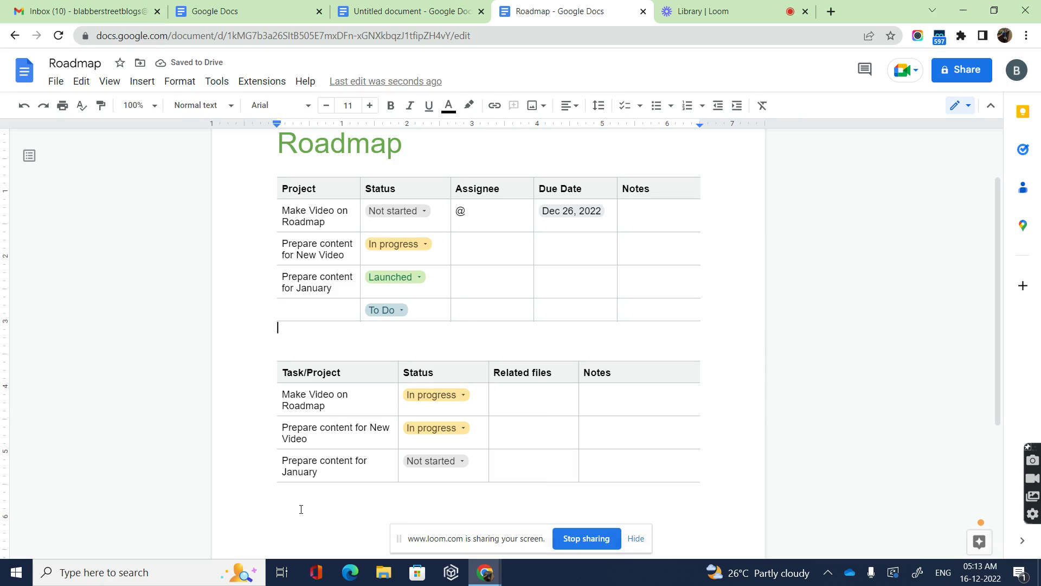
{"action": "left_click", "coordinate": [437, 393]}
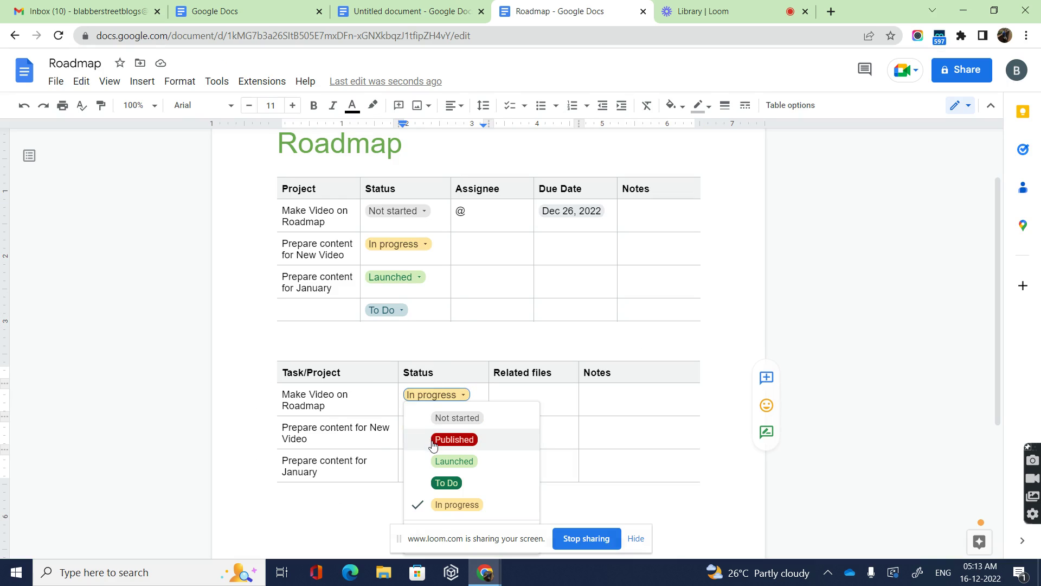
{"action": "left_click", "coordinate": [455, 439]}
{"action": "left_click", "coordinate": [455, 428]}
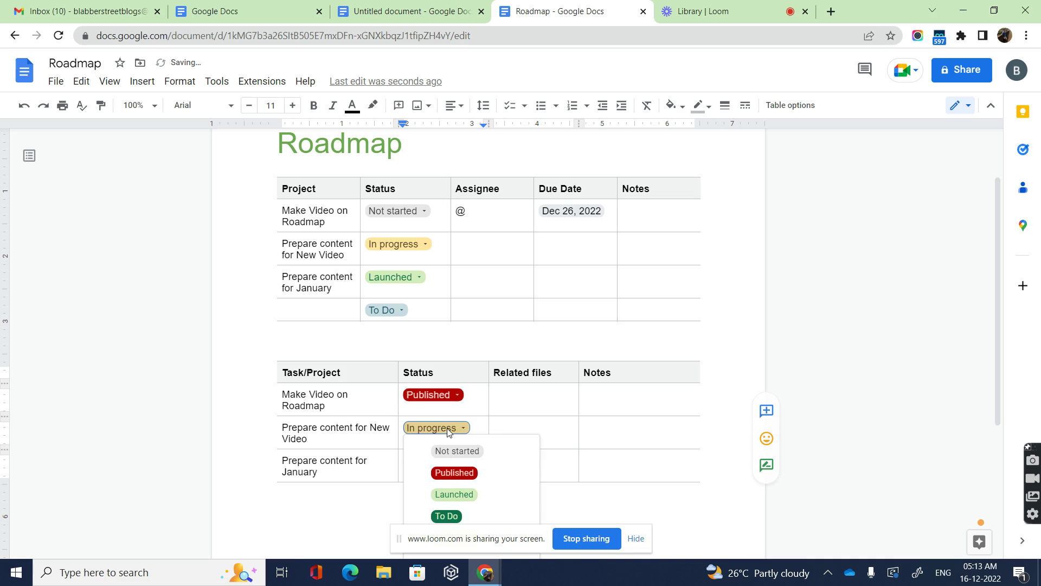
{"action": "left_click", "coordinate": [442, 472]}
{"action": "left_click", "coordinate": [440, 462]}
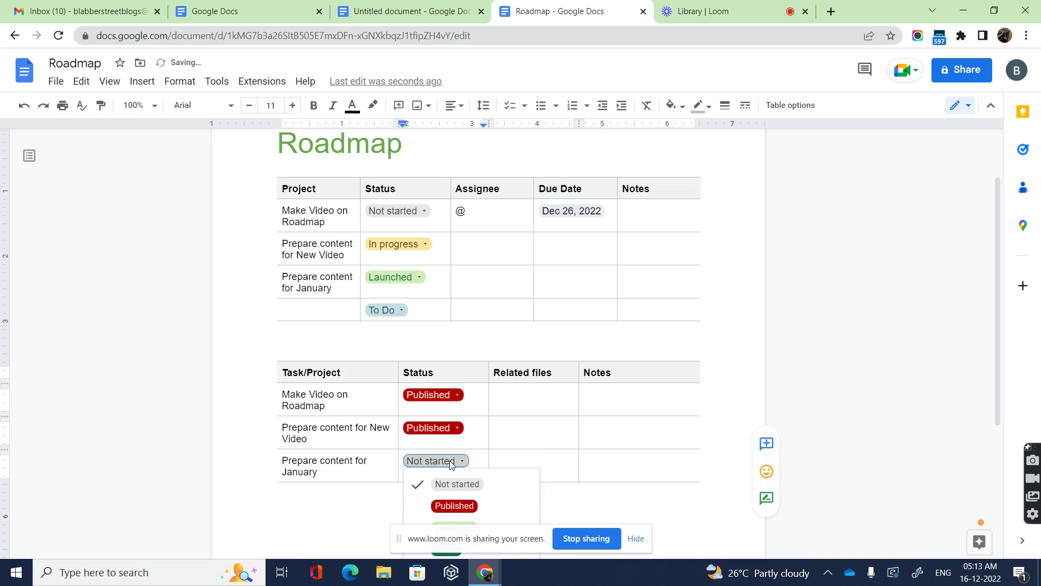
Set the three tasks' statuses to To Do, In progress and To Do
{"action": "scroll", "coordinate": [447, 378], "scroll_direction": "down", "scroll_amount": 1}
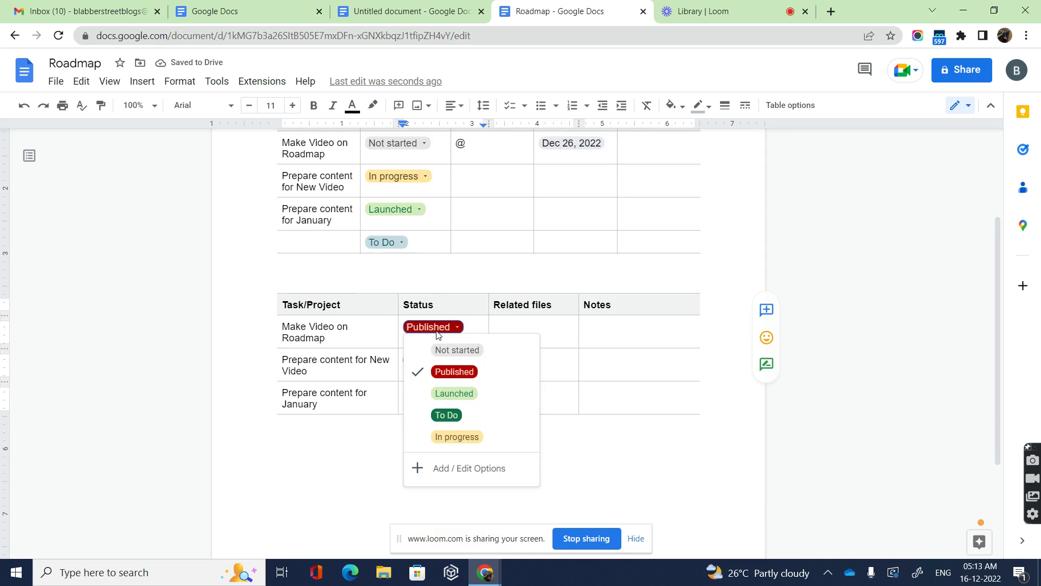
{"action": "left_click", "coordinate": [441, 416]}
{"action": "left_click", "coordinate": [444, 360]}
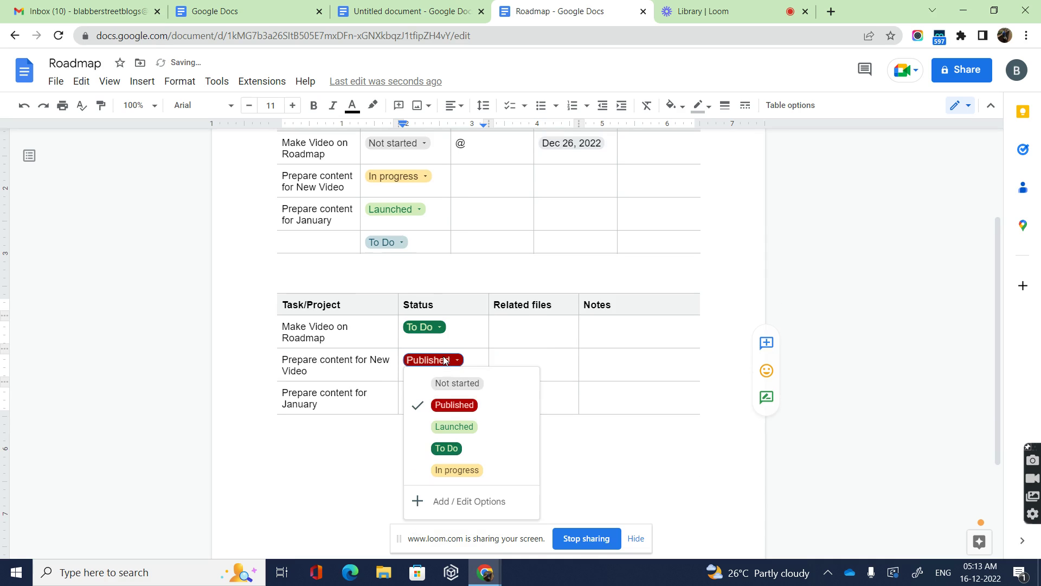
{"action": "left_click", "coordinate": [446, 470]}
{"action": "left_click", "coordinate": [432, 393]}
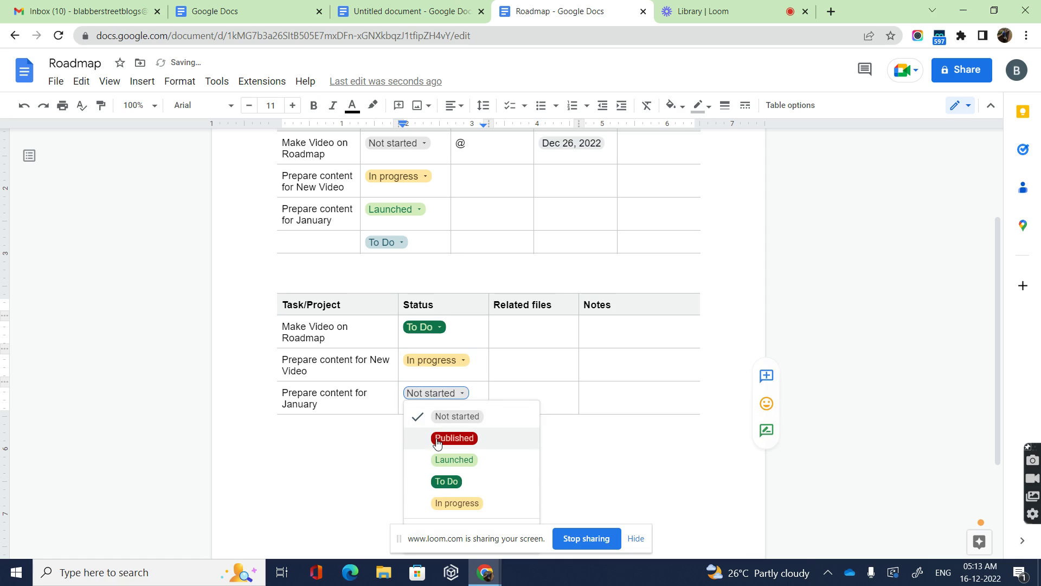
{"action": "left_click", "coordinate": [448, 482]}
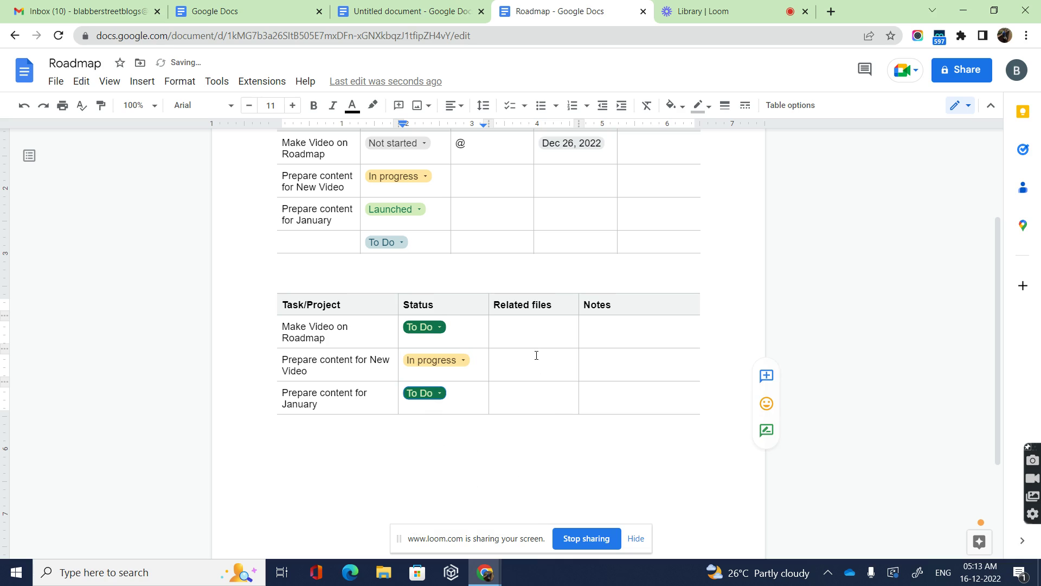
{"action": "left_click", "coordinate": [531, 336]}
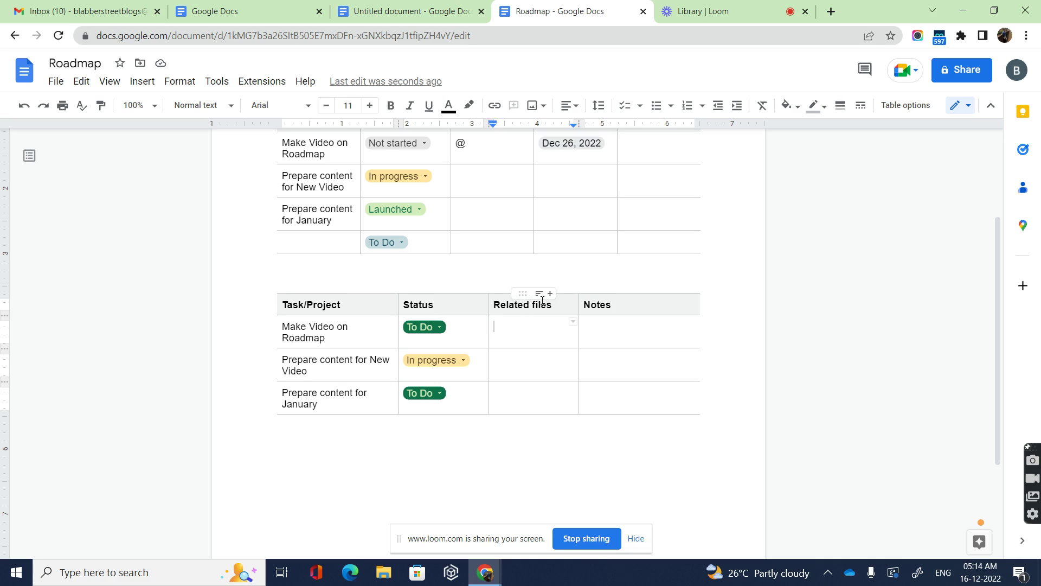
{"action": "left_click", "coordinate": [566, 300]}
Delete the Related files column between Status and Notes in the roadmap table
{"action": "right_click", "coordinate": [565, 300]}
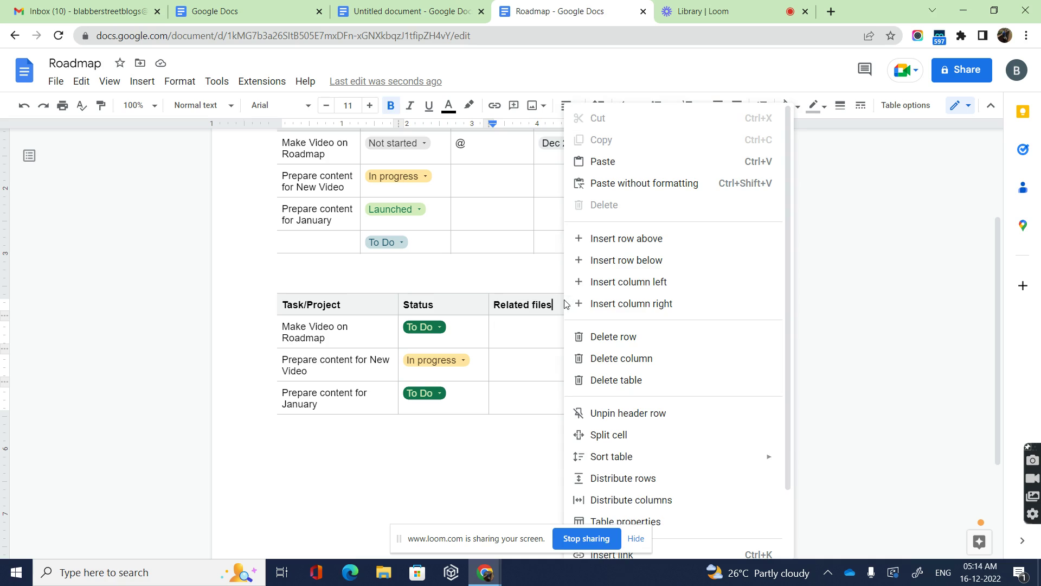
{"action": "left_click", "coordinate": [620, 359]}
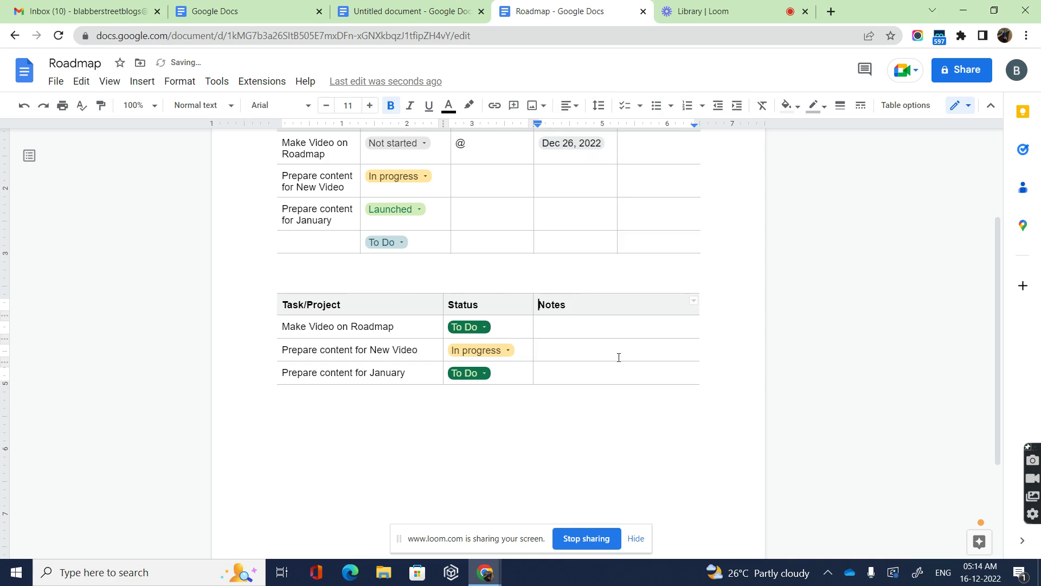
{"action": "left_click", "coordinate": [590, 323]}
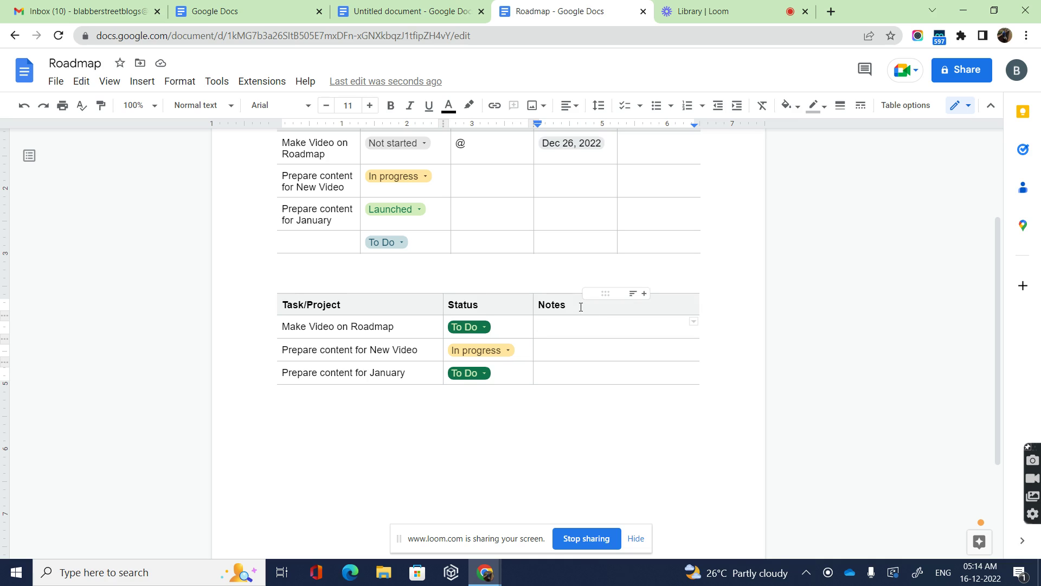
Insert a column right of Notes headed 'Assignee'
{"action": "left_click", "coordinate": [581, 307]}
{"action": "left_click", "coordinate": [645, 295]}
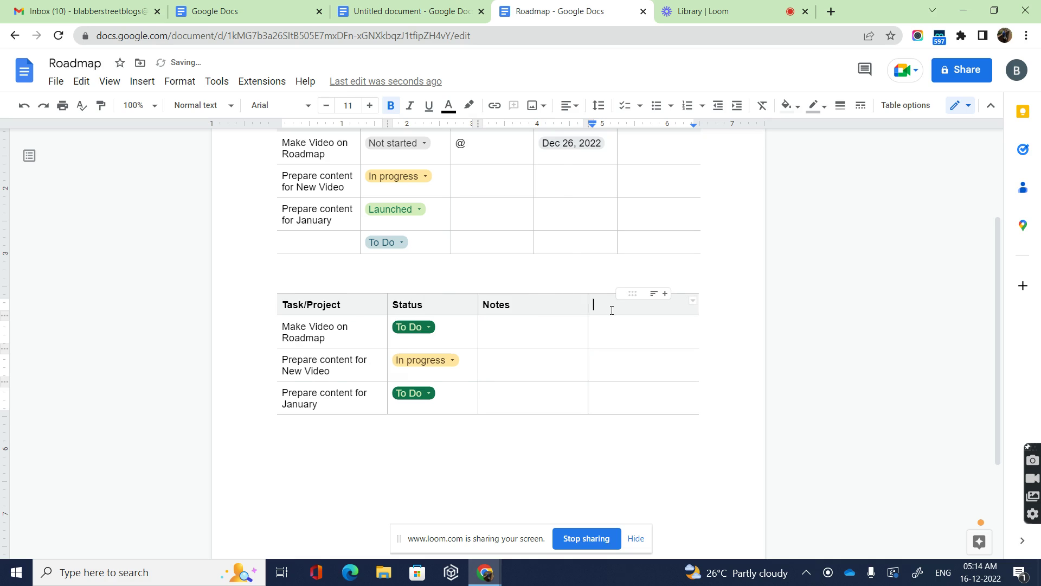
{"action": "key", "text": "Caps_Lock"}
{"action": "type", "text": "A"}
{"action": "key", "text": "Caps_Lock"}
{"action": "type", "text": "ssi"}
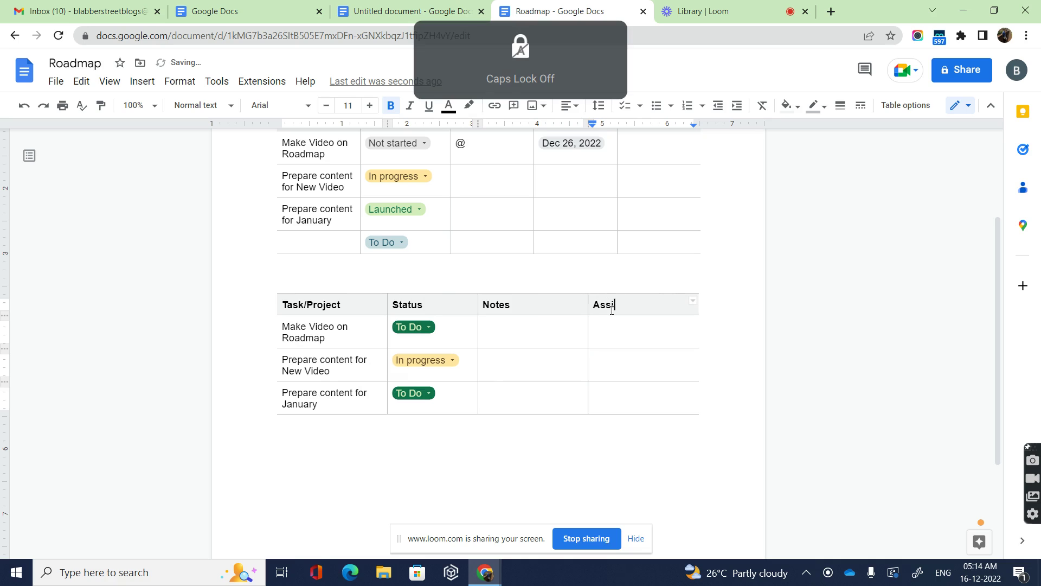
{"action": "type", "text": "gnee"}
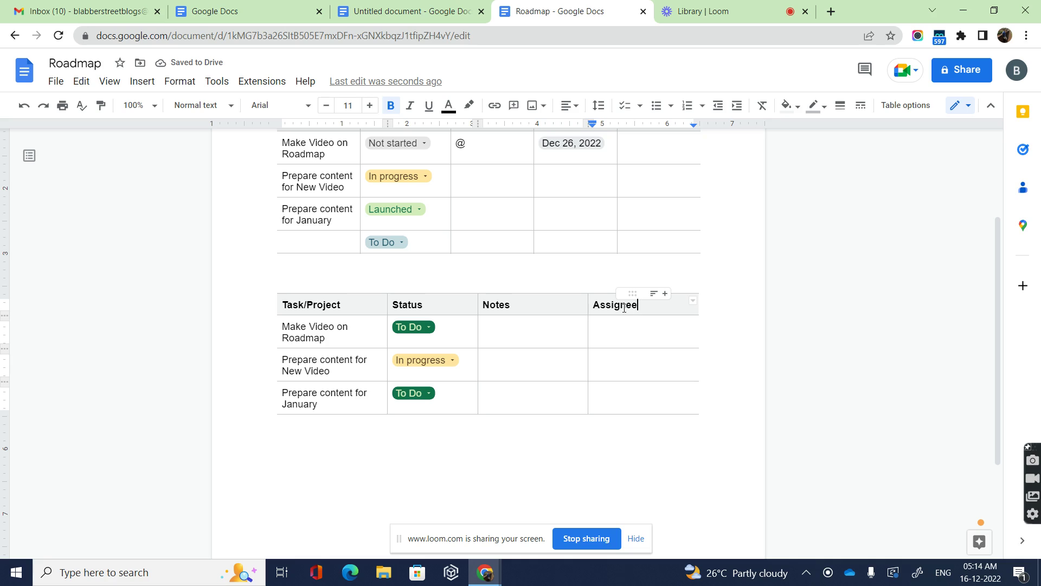
Insert another column right of Assignee headed 'Due Date'
{"action": "left_click", "coordinate": [665, 294]}
{"action": "key", "text": "Caps_Lock"}
{"action": "type", "text": "D"}
{"action": "key", "text": "Caps_Lock"}
{"action": "type", "text": "ue"}
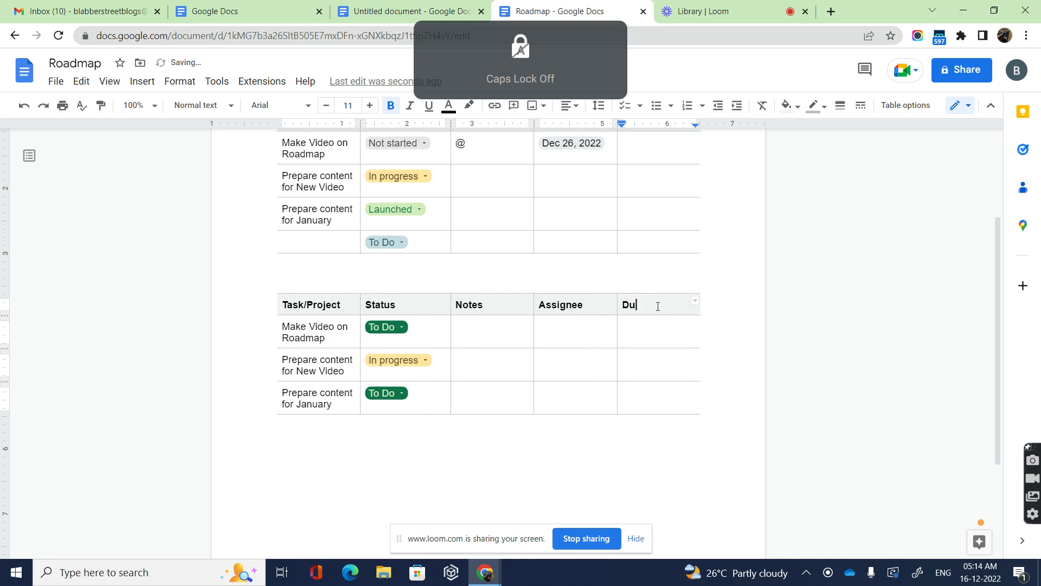
{"action": "key", "text": "Caps_Lock"}
{"action": "type", "text": "D"}
{"action": "key", "text": "Caps_Lock"}
{"action": "type", "text": "ate"}
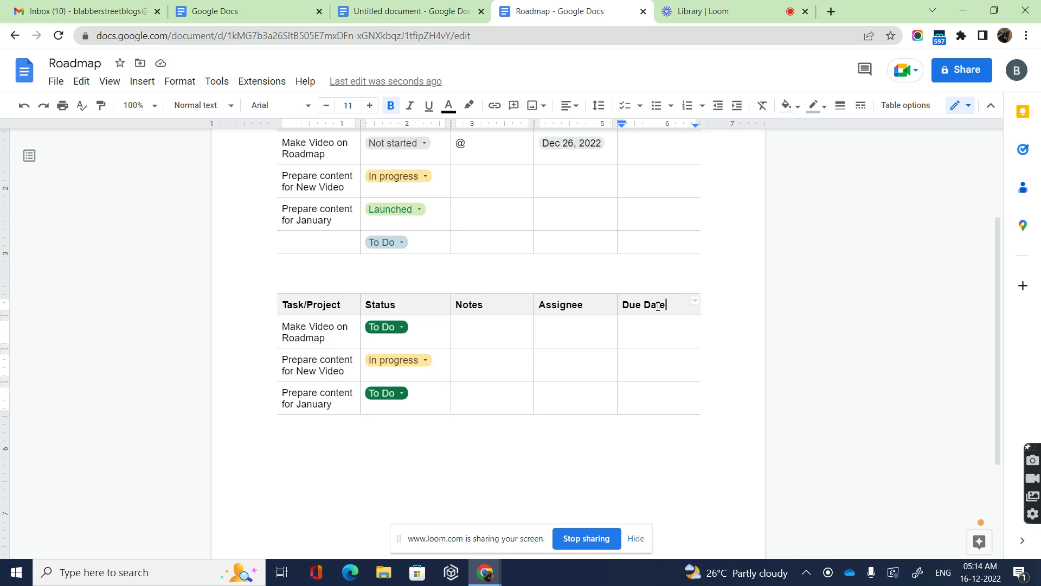
{"action": "left_click", "coordinate": [598, 327]}
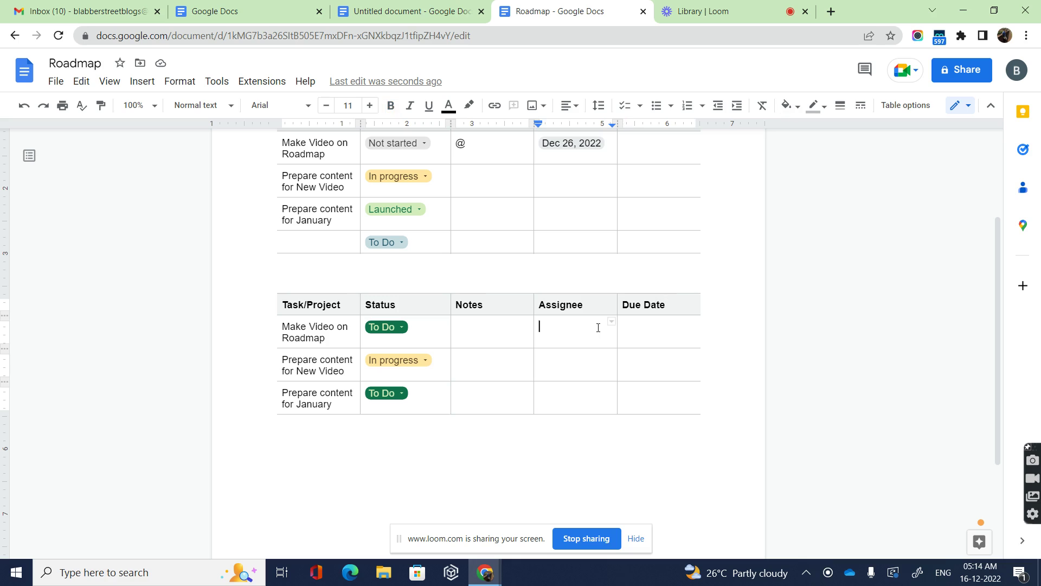
Insert a Dec 31, 2022 date chip in Make Video on Roadmap's Due Date cell
{"action": "left_click", "coordinate": [641, 331]}
{"action": "type", "text": "@"}
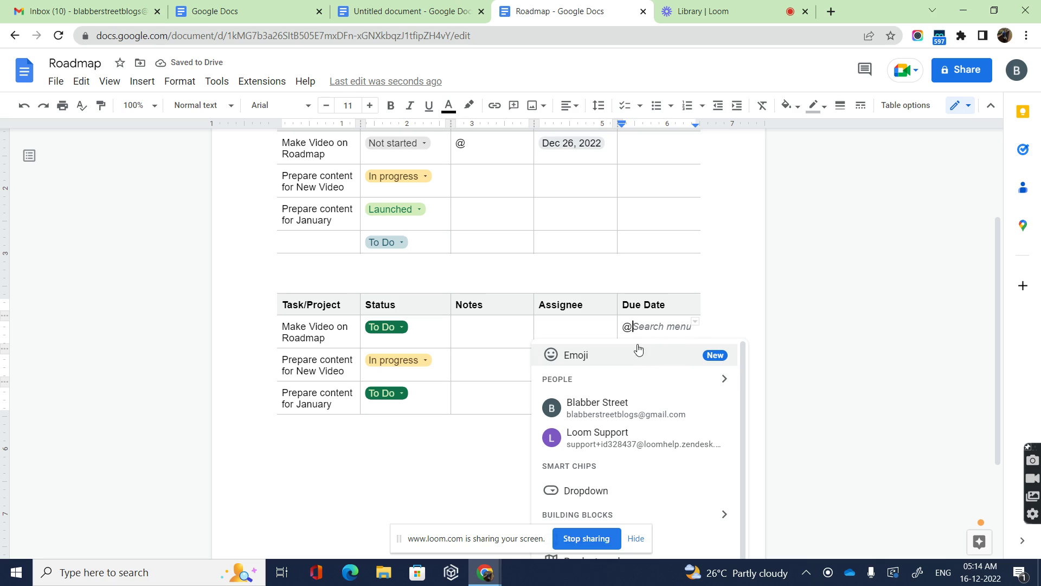
{"action": "scroll", "coordinate": [729, 414], "scroll_direction": "down", "scroll_amount": 2}
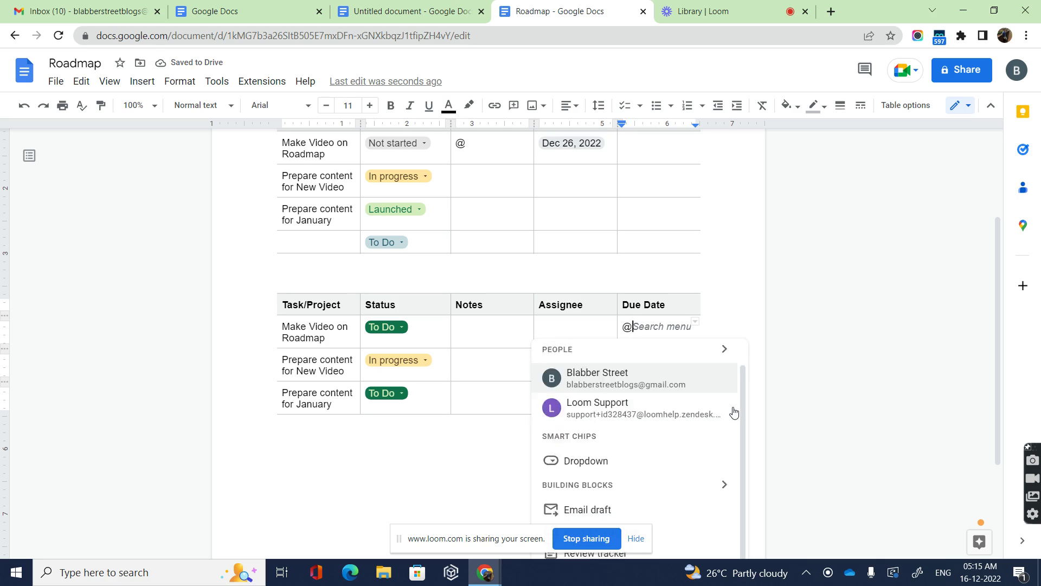
{"action": "scroll", "coordinate": [716, 461], "scroll_direction": "down", "scroll_amount": 3}
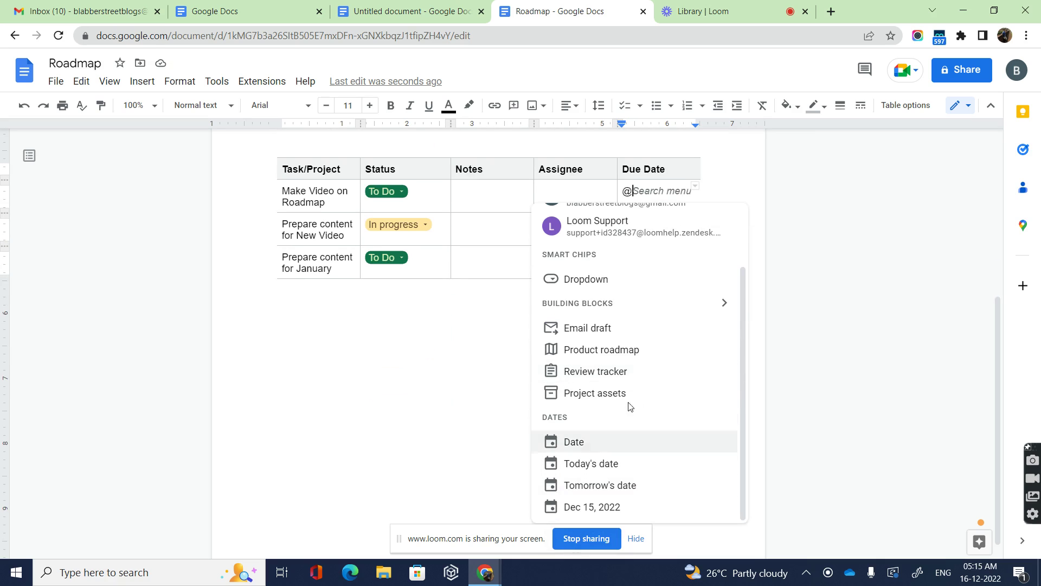
{"action": "scroll", "coordinate": [595, 473], "scroll_direction": "down", "scroll_amount": 1}
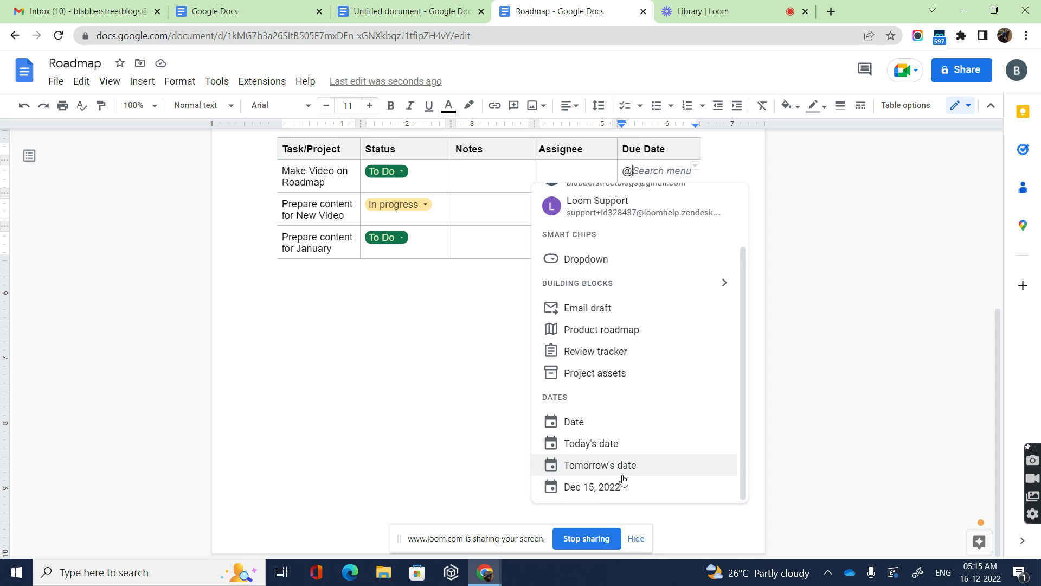
{"action": "left_click", "coordinate": [583, 427]}
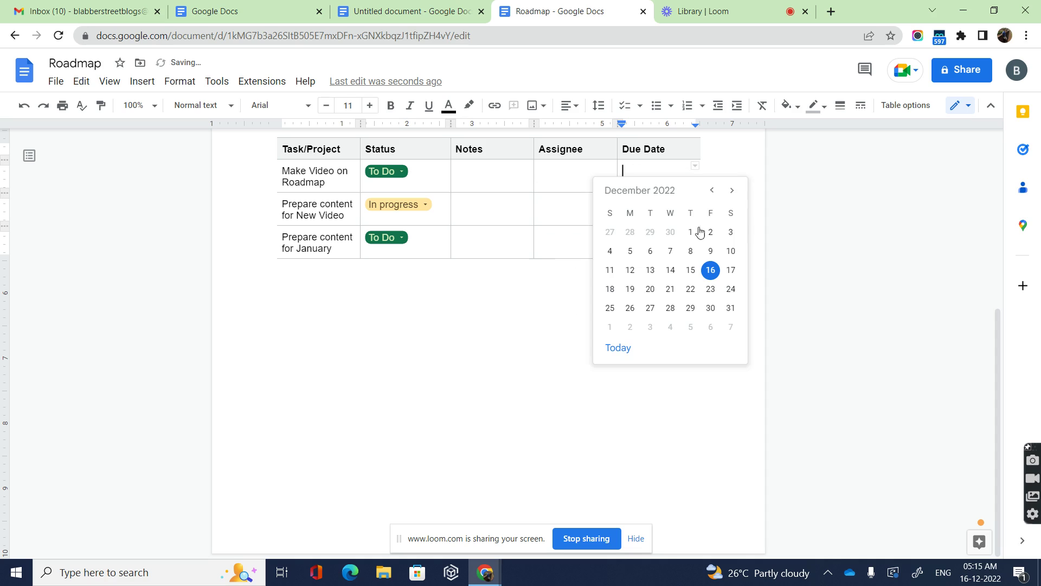
{"action": "left_click", "coordinate": [731, 308]}
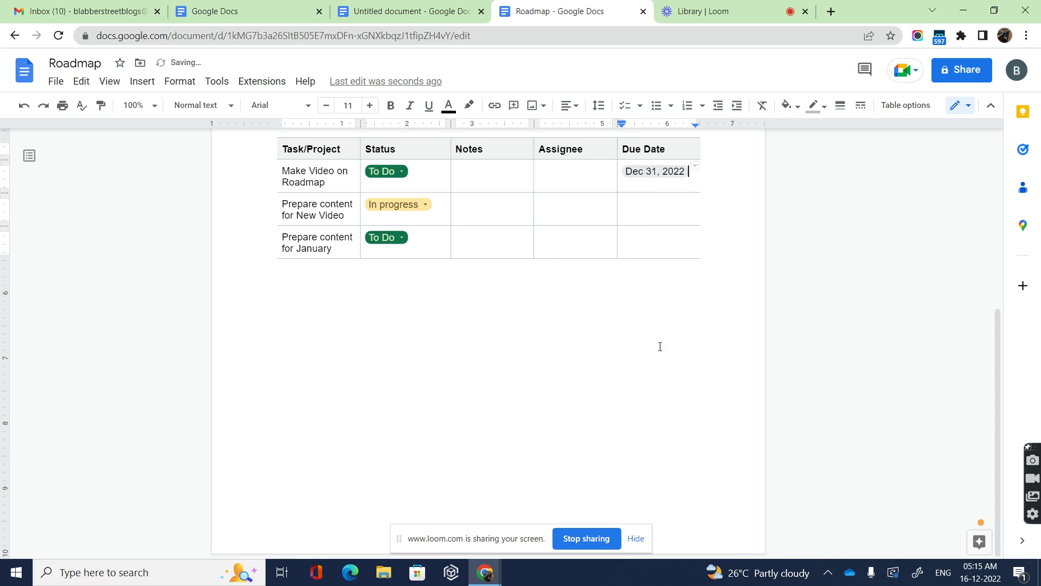
{"action": "scroll", "coordinate": [677, 356], "scroll_direction": "up", "scroll_amount": 2}
{"action": "mouse_move", "coordinate": [652, 236]}
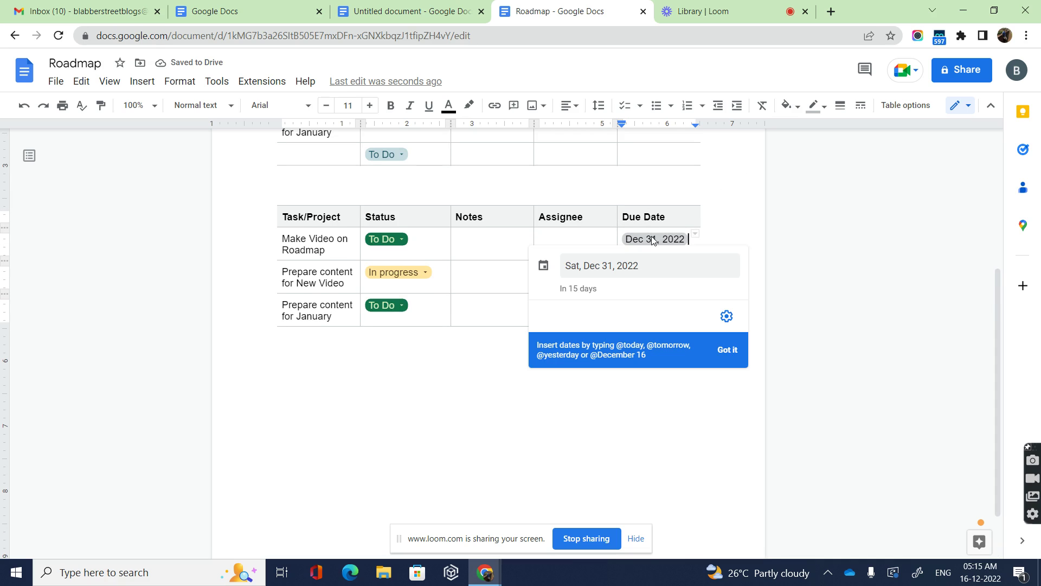
{"action": "left_click", "coordinate": [662, 249]}
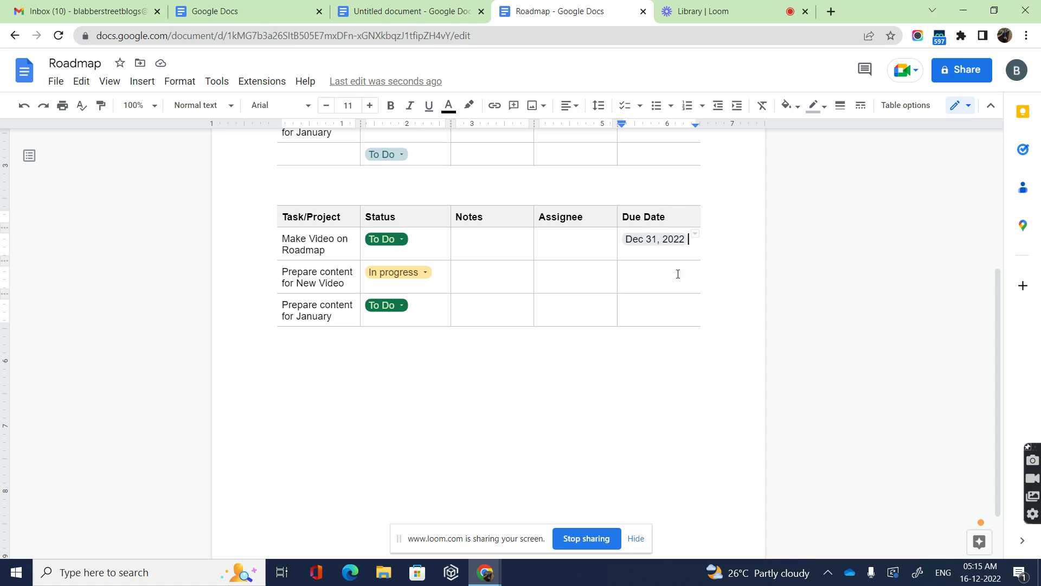
Drag the Due Date and Assignee columns ahead of Notes so Notes becomes the last column
{"action": "mouse_move", "coordinate": [665, 212]}
{"action": "left_click_drag", "start_coordinate": [643, 204], "coordinate": [488, 246]}
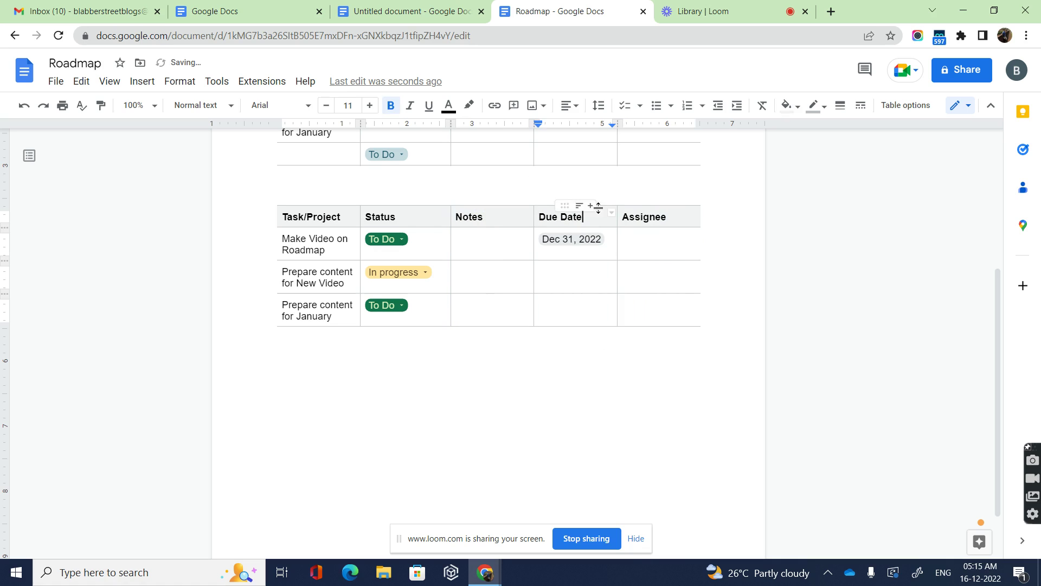
{"action": "left_click_drag", "start_coordinate": [647, 205], "coordinate": [673, 207]}
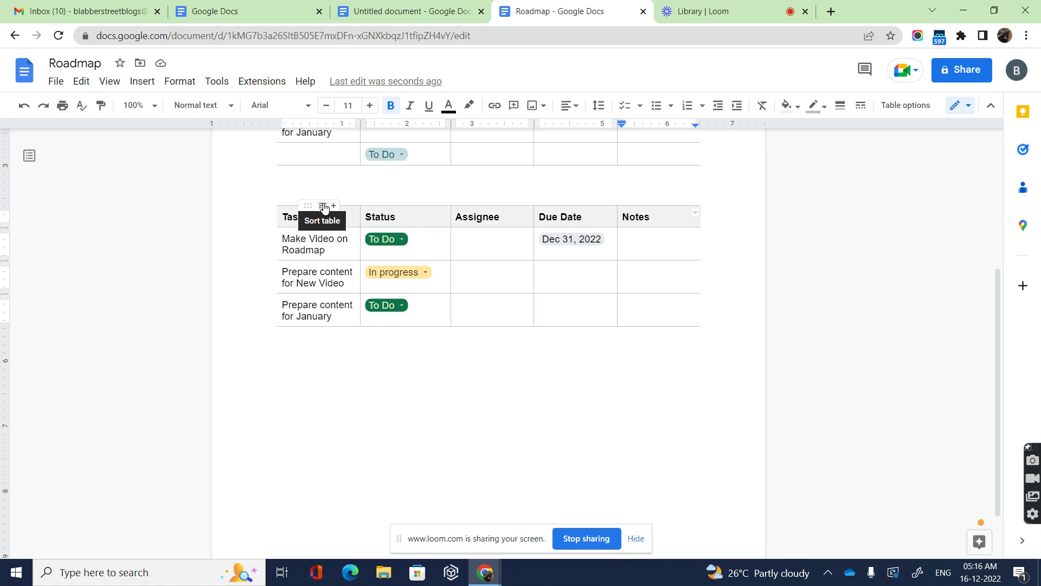
Sort the table by Task/Project name, first ascending and then descending
{"action": "left_click", "coordinate": [323, 206]}
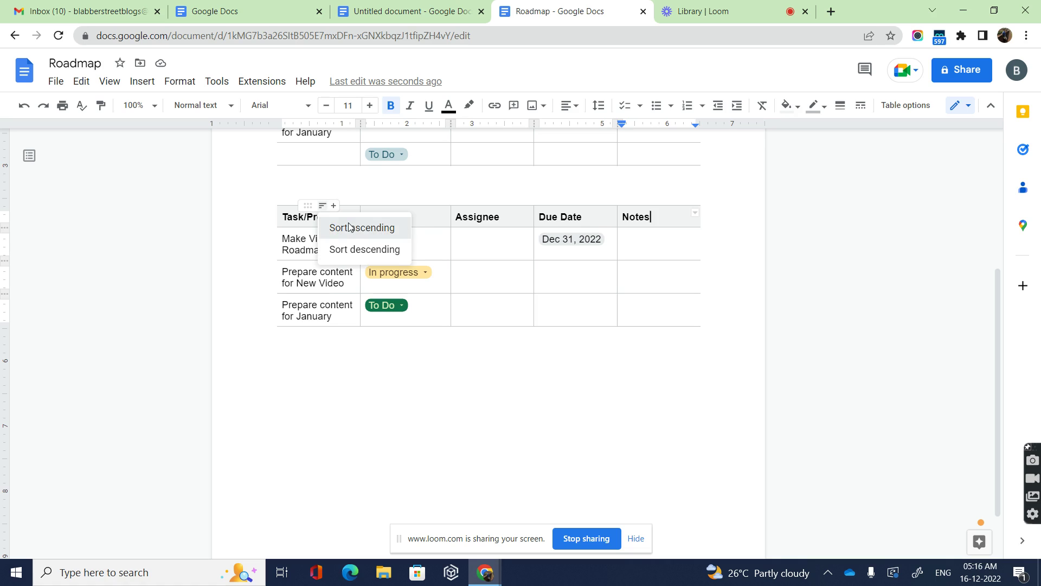
{"action": "left_click", "coordinate": [349, 227]}
{"action": "left_click", "coordinate": [322, 206]}
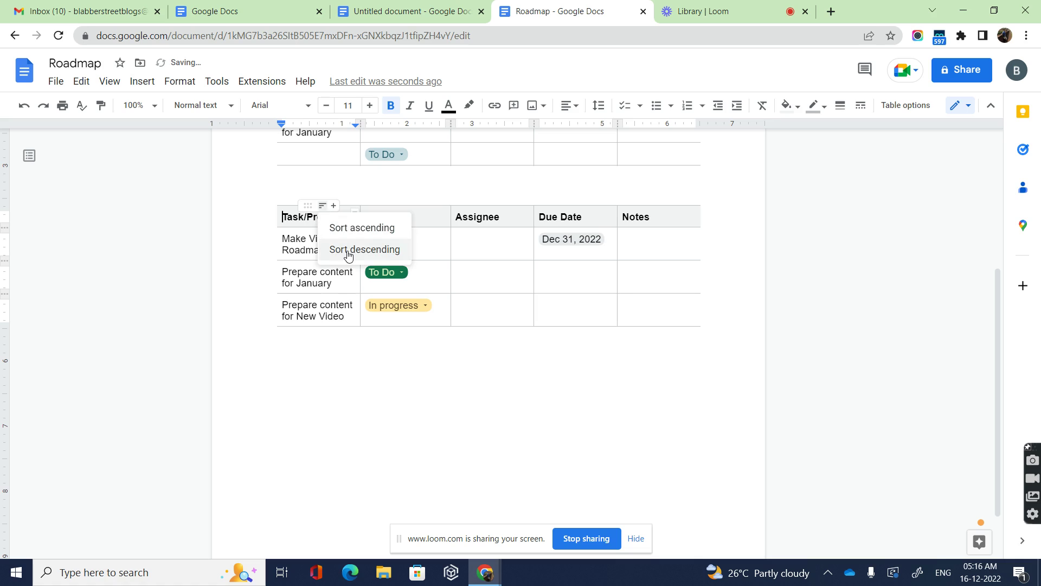
{"action": "left_click", "coordinate": [348, 250]}
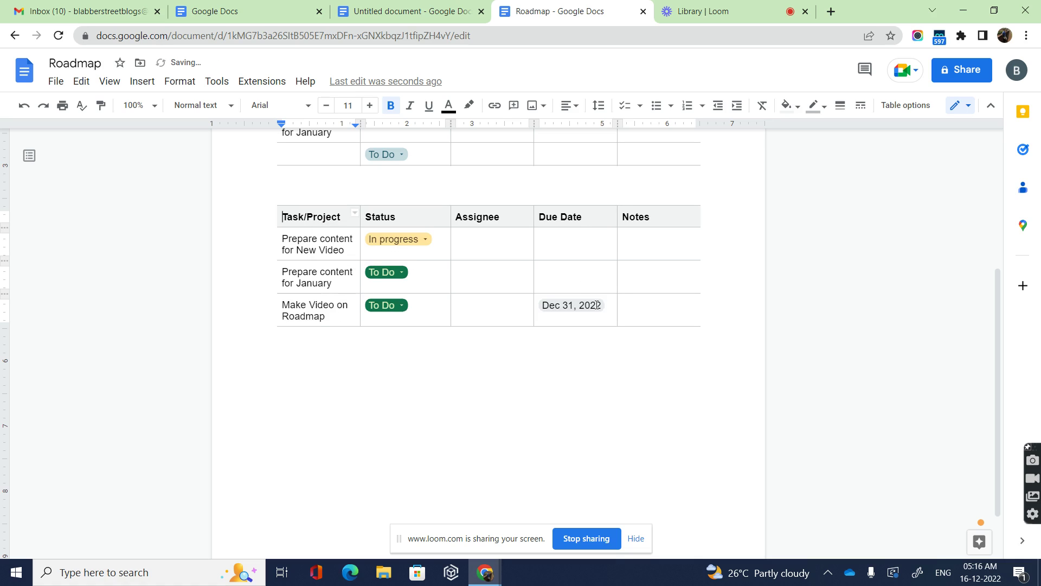
Add date chips as due dates: today (Dec 16) for New Video and Dec 15, 2022 for the January task
{"action": "left_click", "coordinate": [588, 241]}
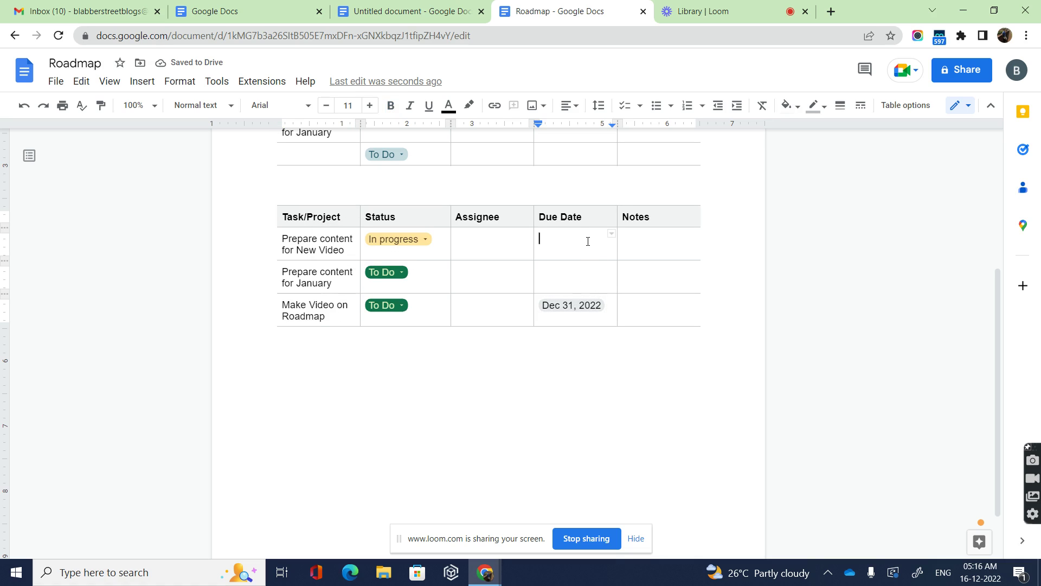
{"action": "type", "text": "@"}
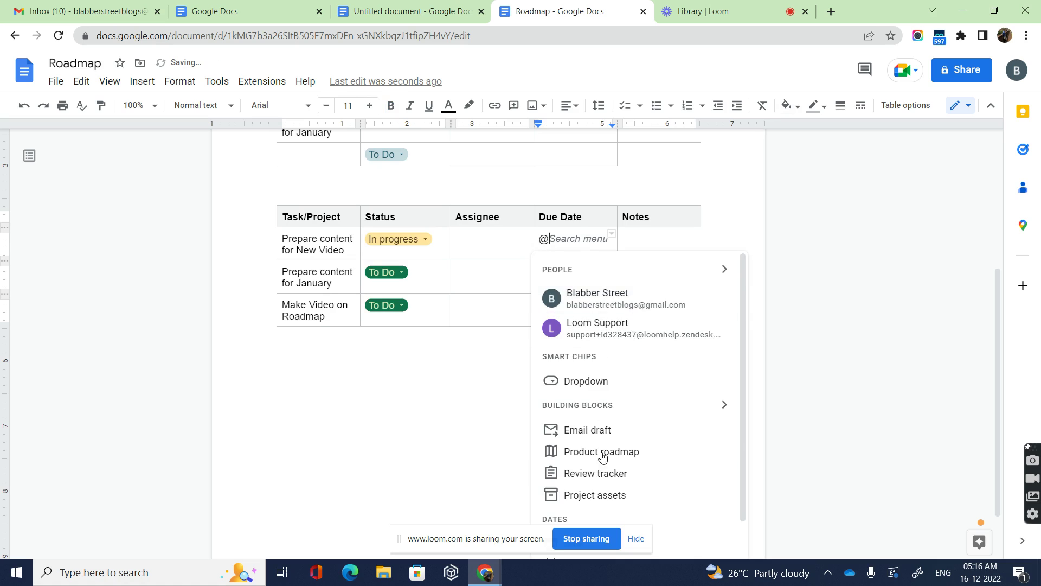
{"action": "scroll", "coordinate": [743, 435], "scroll_direction": "down", "scroll_amount": 3}
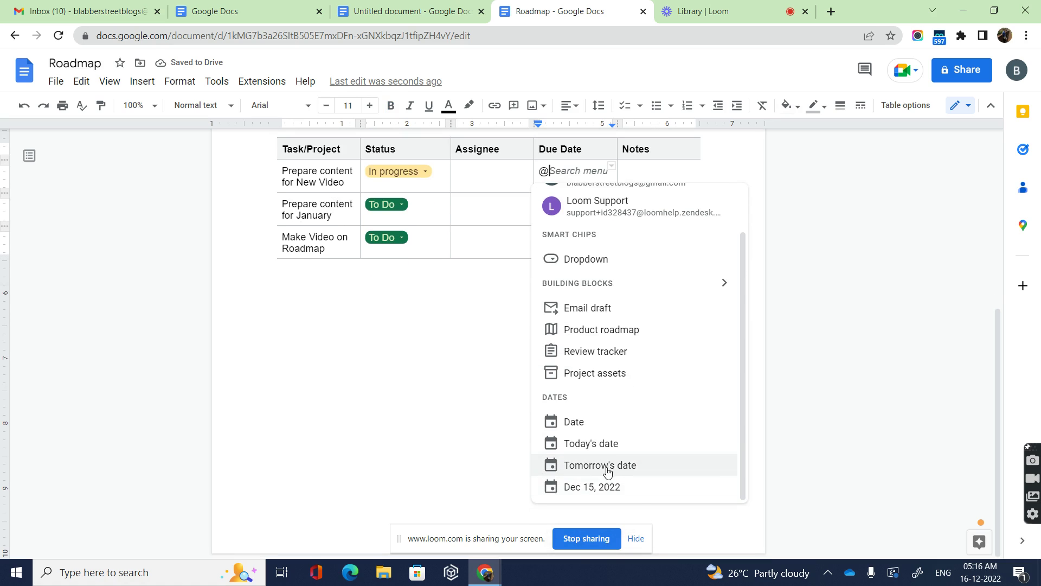
{"action": "left_click", "coordinate": [606, 444]}
{"action": "left_click", "coordinate": [564, 217]}
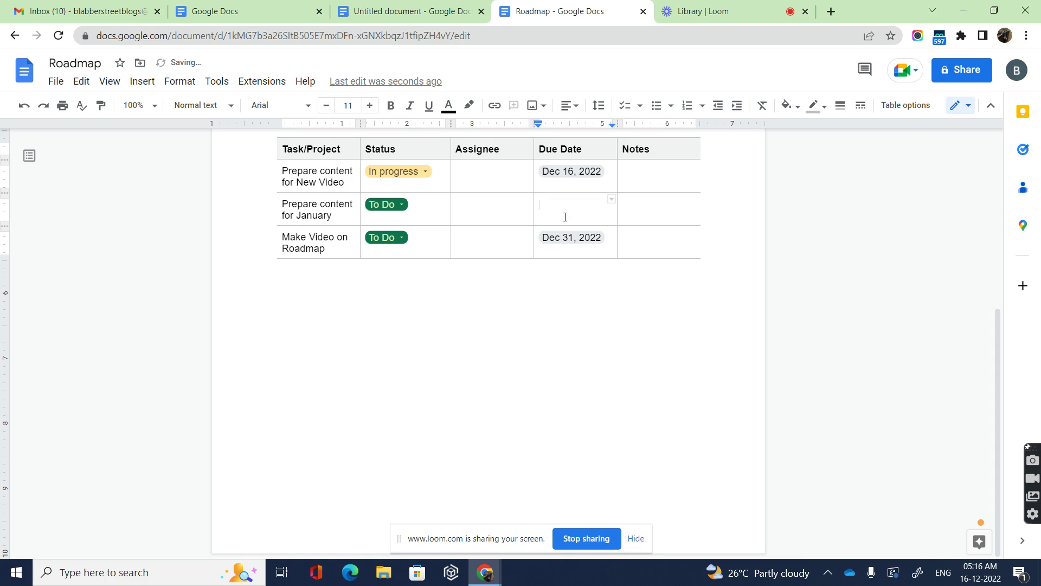
{"action": "type", "text": "@"}
{"action": "scroll", "coordinate": [640, 434], "scroll_direction": "down", "scroll_amount": 2}
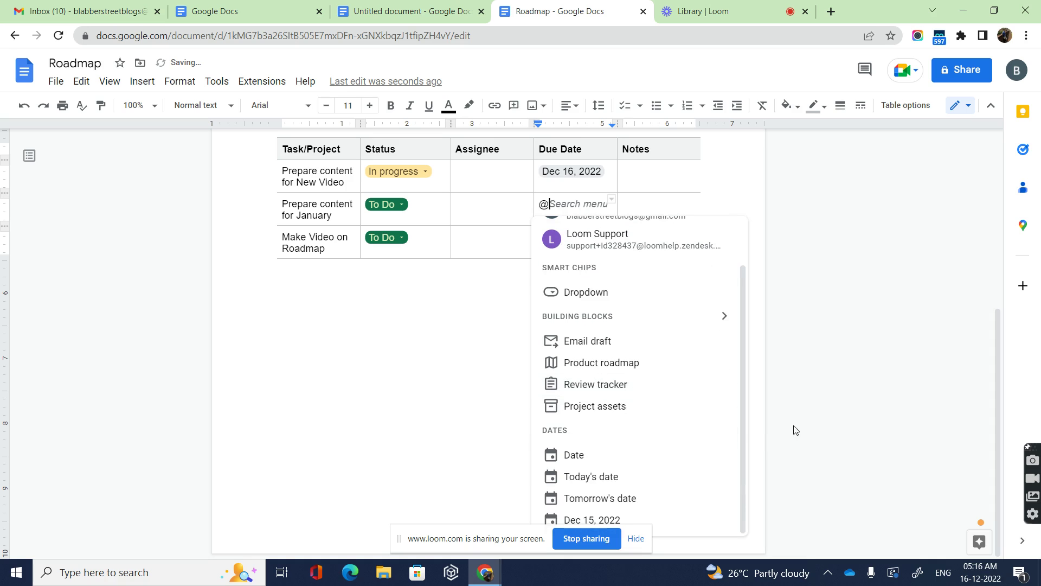
{"action": "left_click", "coordinate": [599, 521]}
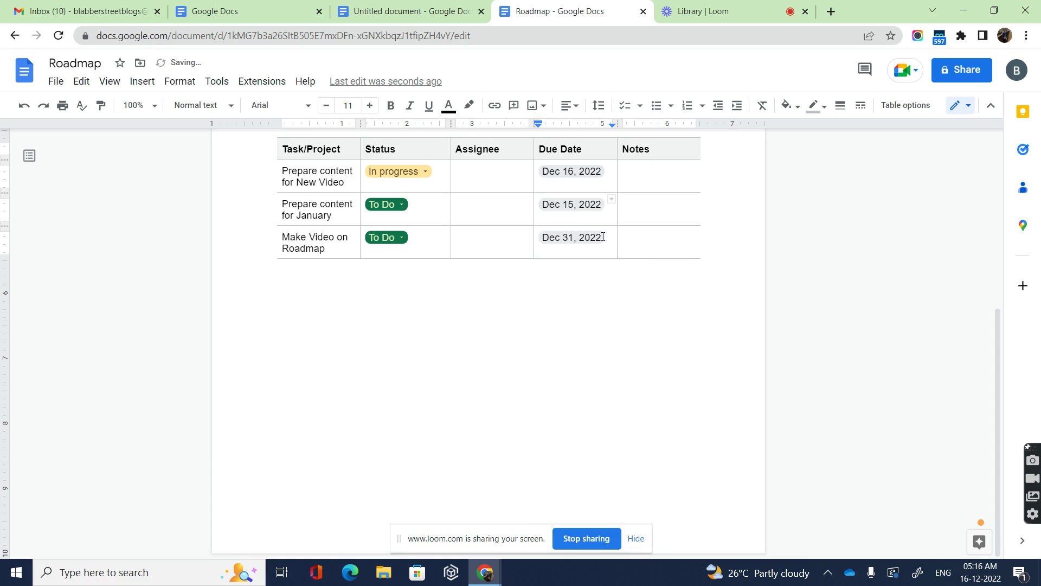
{"action": "scroll", "coordinate": [596, 242], "scroll_direction": "up", "scroll_amount": 1}
{"action": "mouse_move", "coordinate": [595, 242]}
{"action": "scroll", "coordinate": [595, 241], "scroll_direction": "up", "scroll_amount": 1}
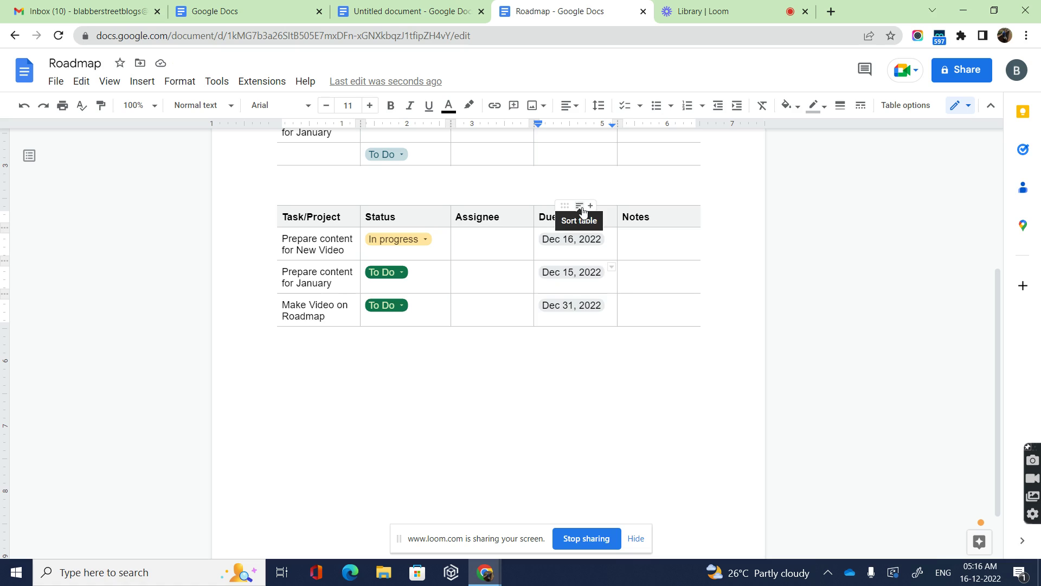
Sort the Due Date column descending, then ascending so Dec 15 comes first and Dec 31 last
{"action": "left_click", "coordinate": [582, 209]}
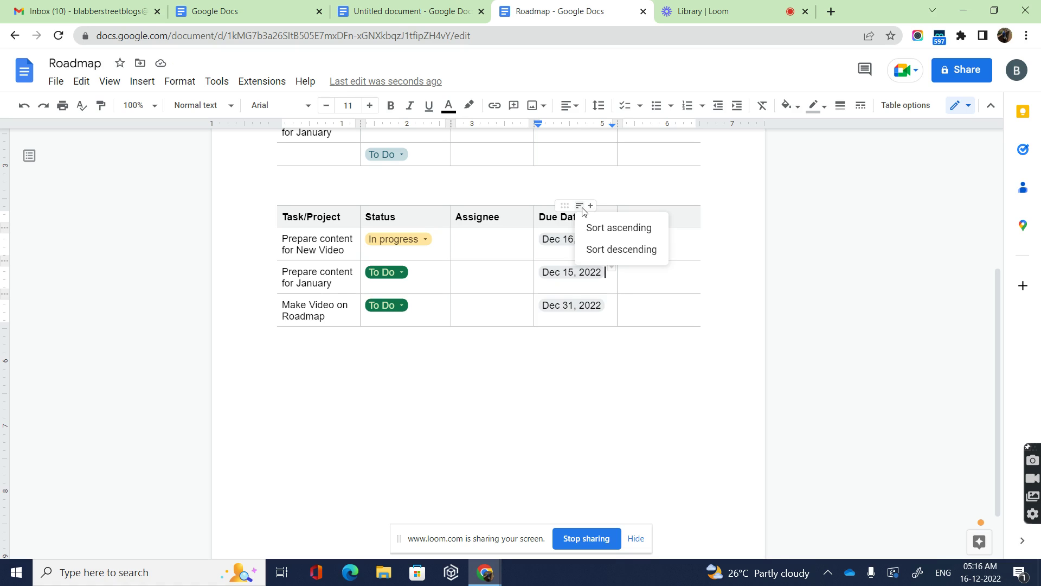
{"action": "left_click", "coordinate": [603, 250]}
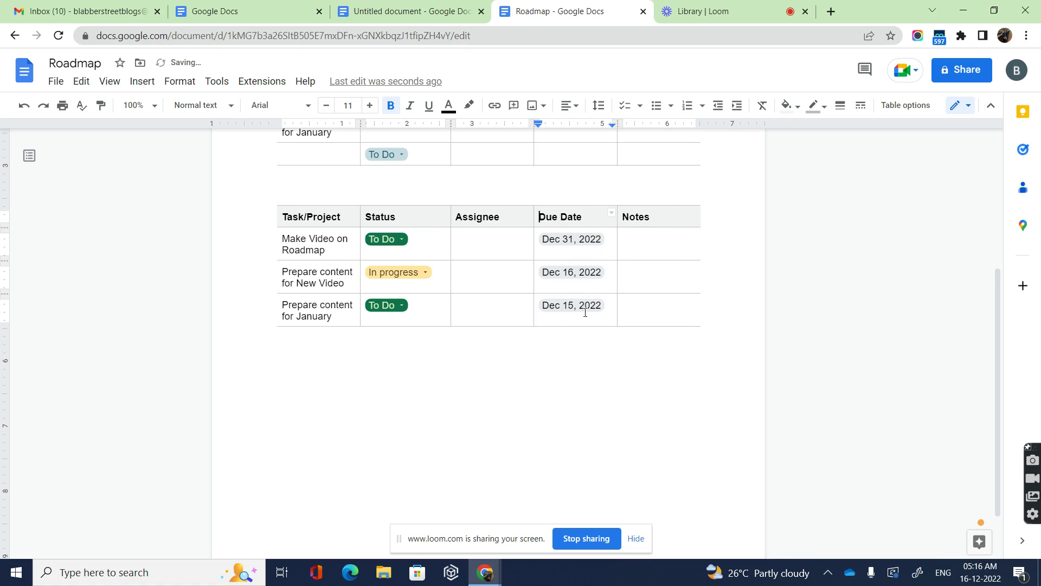
{"action": "left_click", "coordinate": [580, 207]}
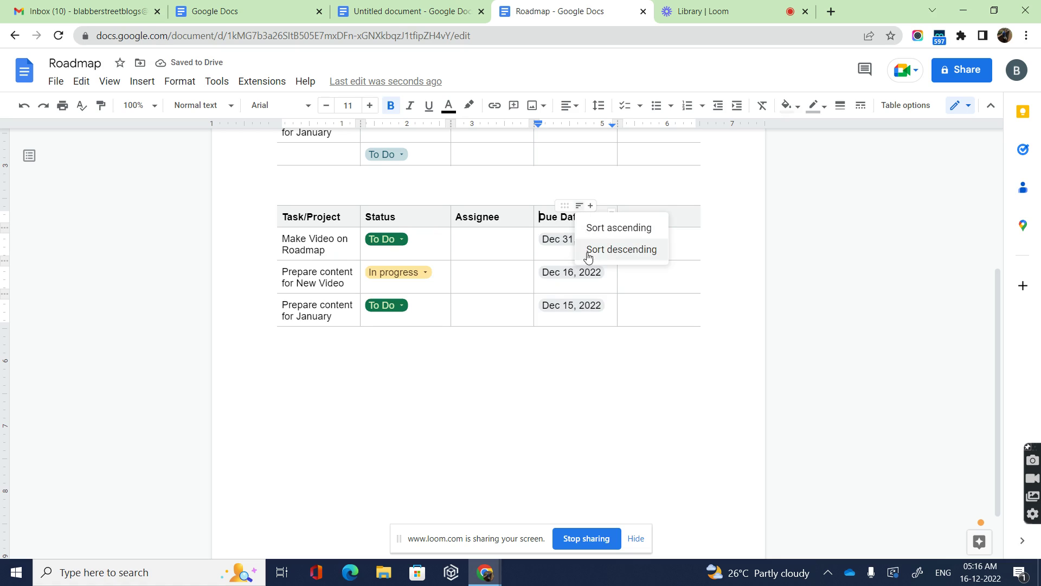
{"action": "left_click", "coordinate": [613, 230]}
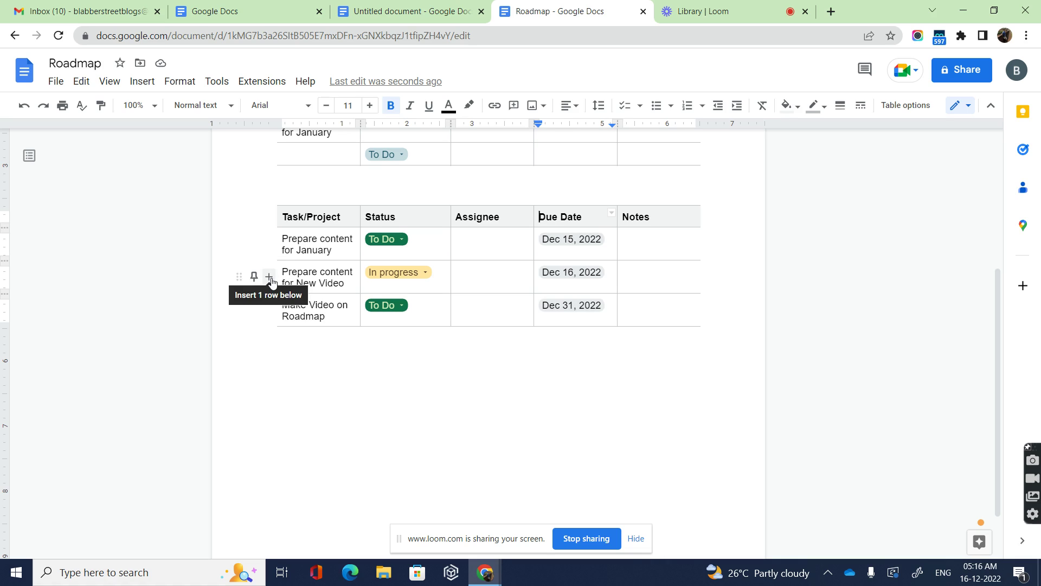
Insert two blank rows below New Video, mark one Published, and drag the New Video row above the January row
{"action": "left_click", "coordinate": [270, 277]}
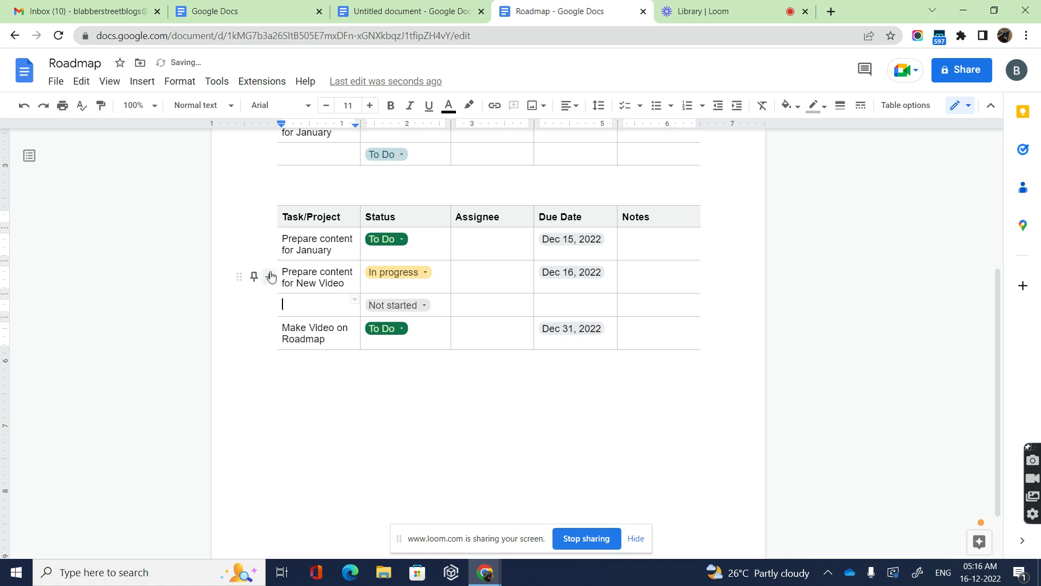
{"action": "left_click", "coordinate": [271, 277]}
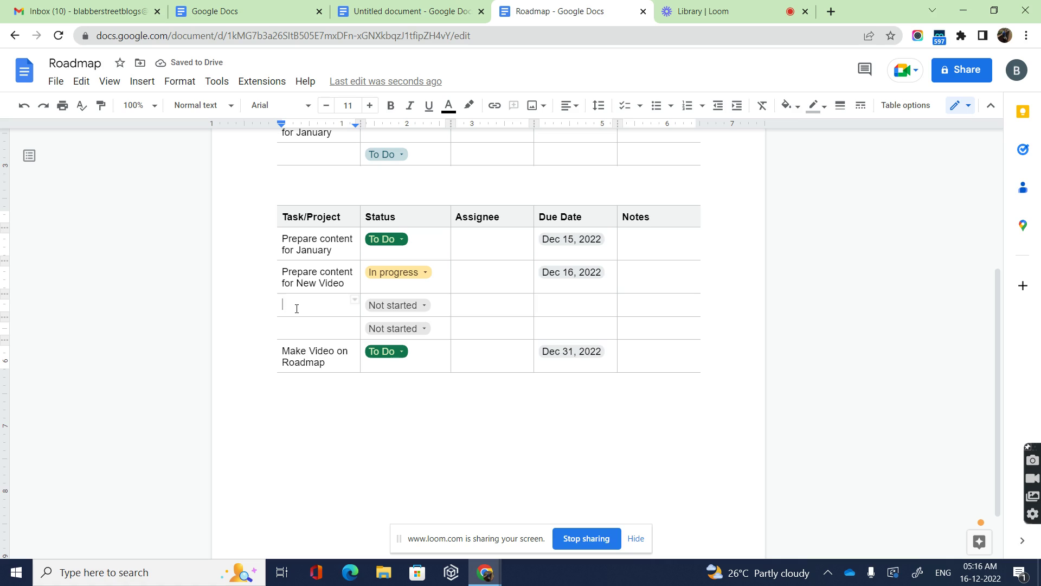
{"action": "left_click", "coordinate": [379, 305]}
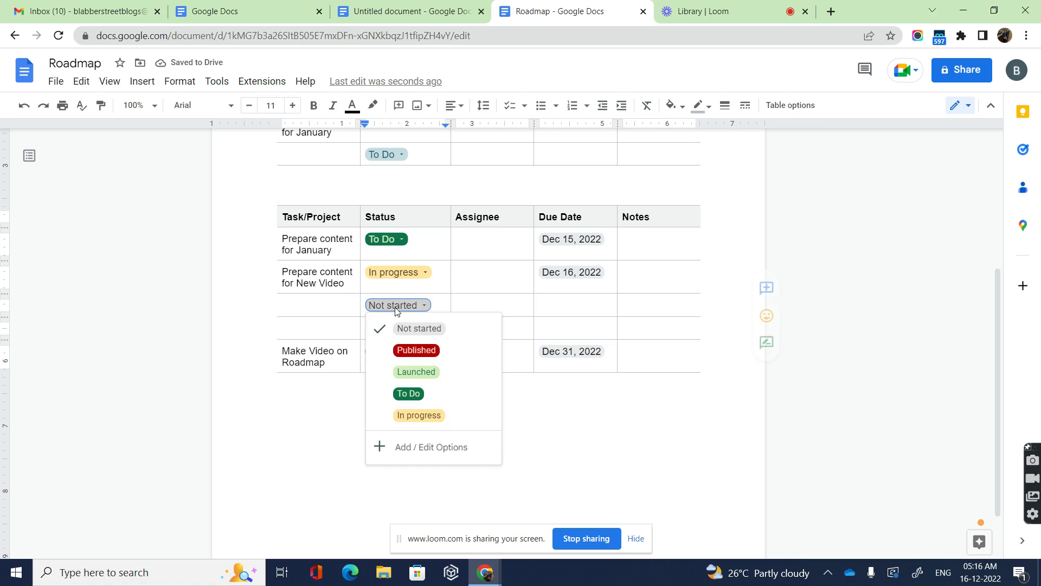
{"action": "left_click", "coordinate": [415, 352]}
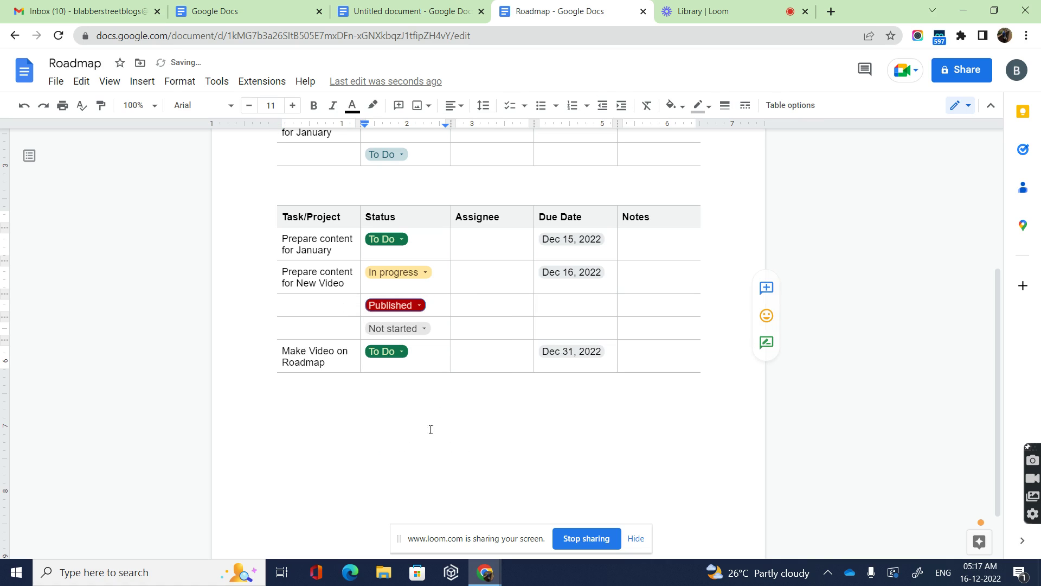
{"action": "scroll", "coordinate": [250, 303], "scroll_direction": "up", "scroll_amount": 1}
{"action": "left_click_drag", "start_coordinate": [250, 345], "coordinate": [247, 316]}
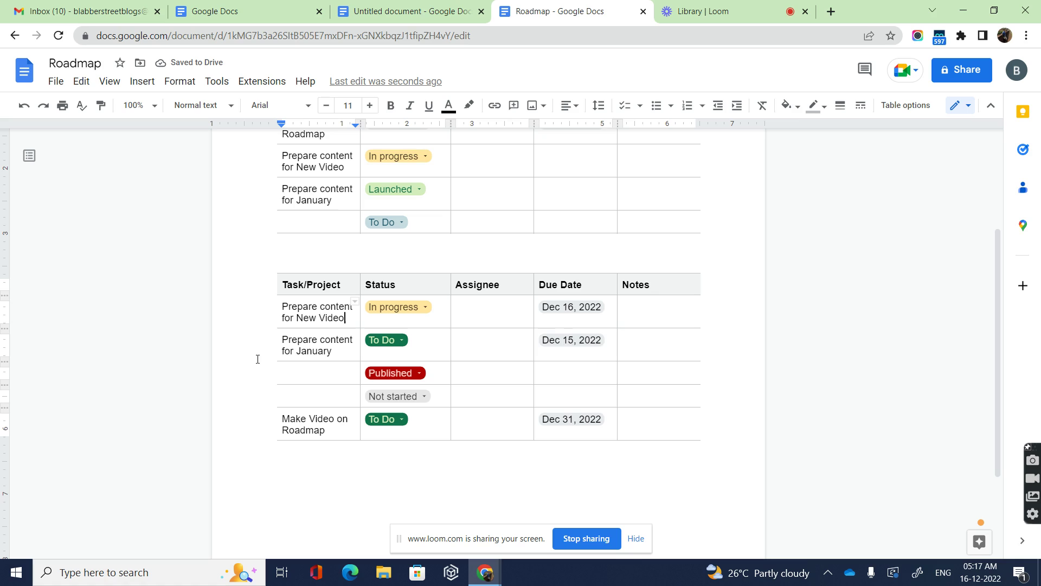
{"action": "mouse_move", "coordinate": [261, 358]}
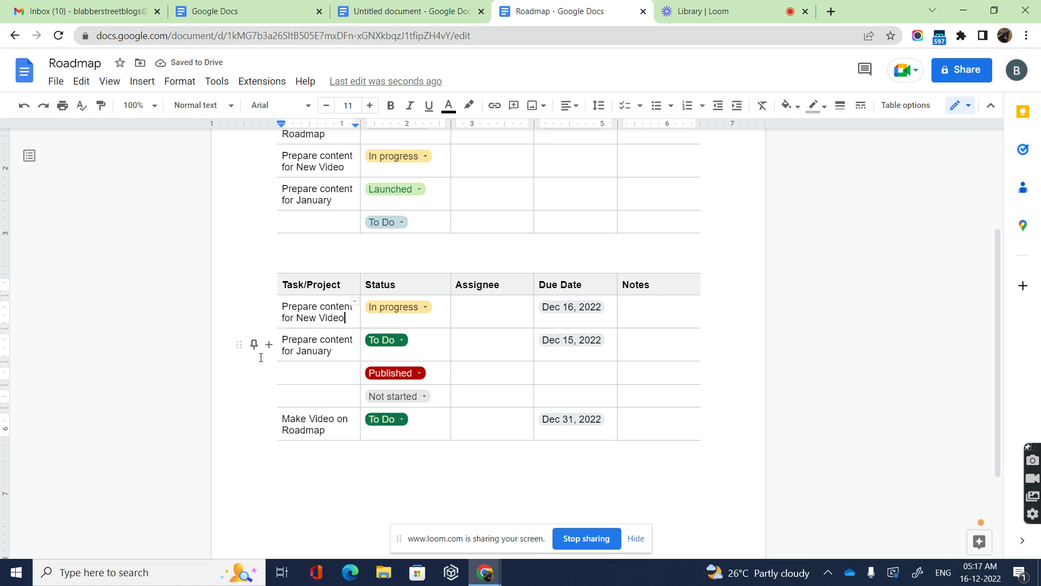